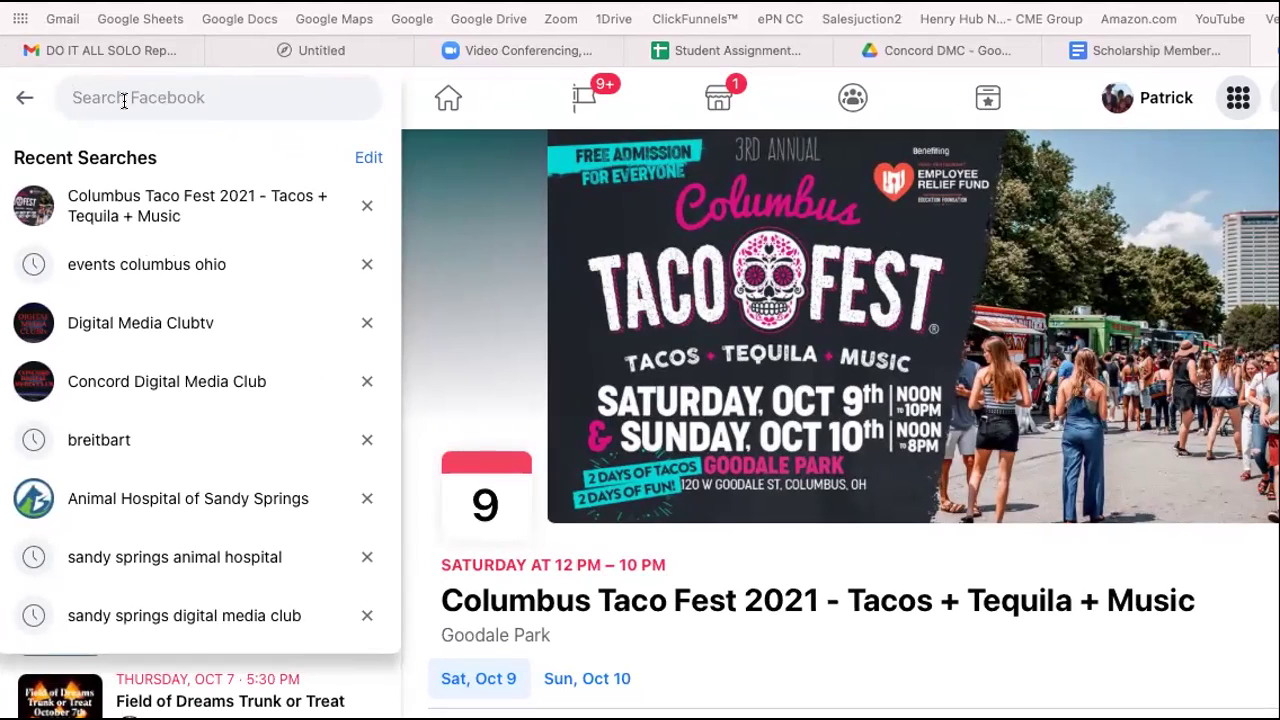
- Search for "westerville", open the Westerville Digital Media Club page and look over its post creation options
text(westerville)
click(133, 165)
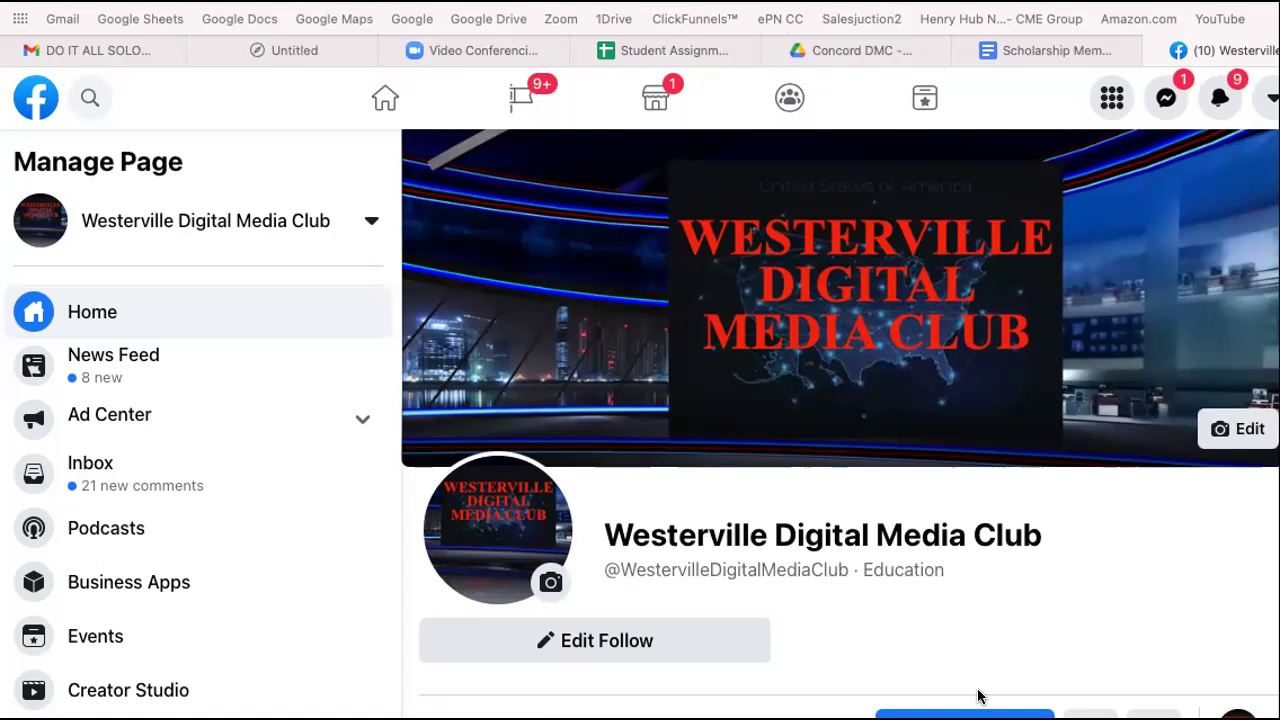
scroll(979, 697, down, 1)
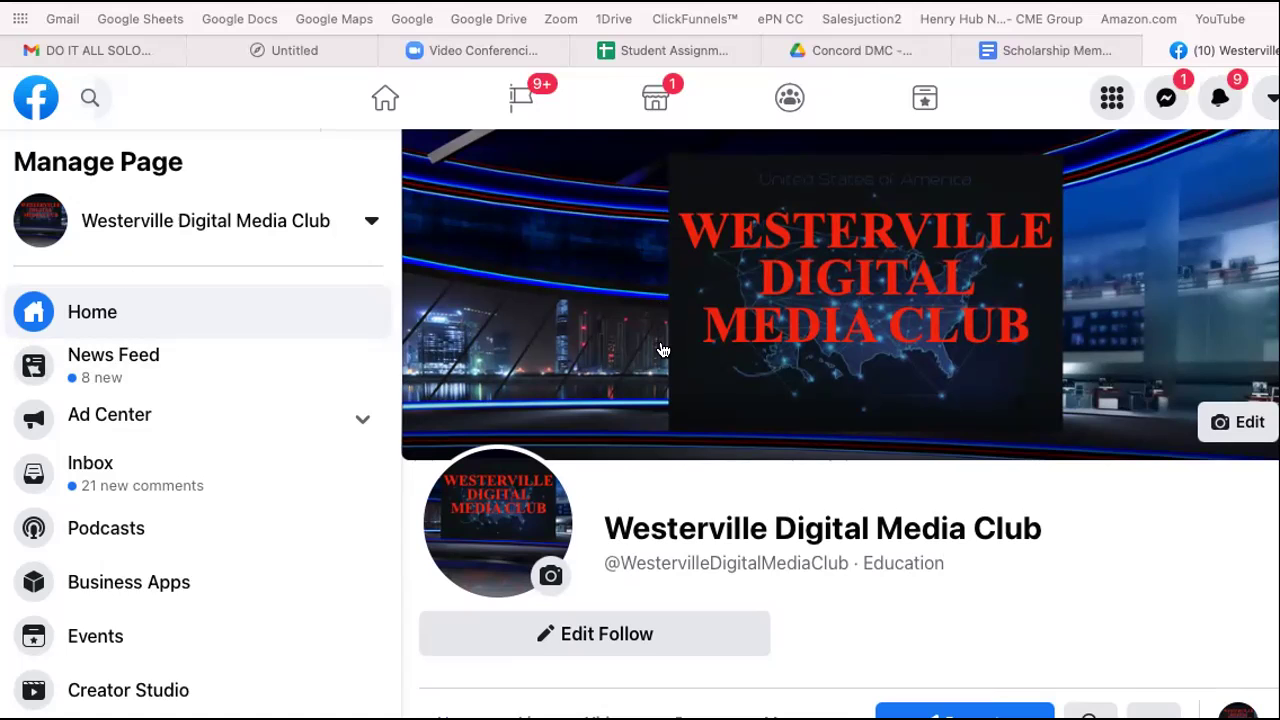
scroll(808, 457, down, 4)
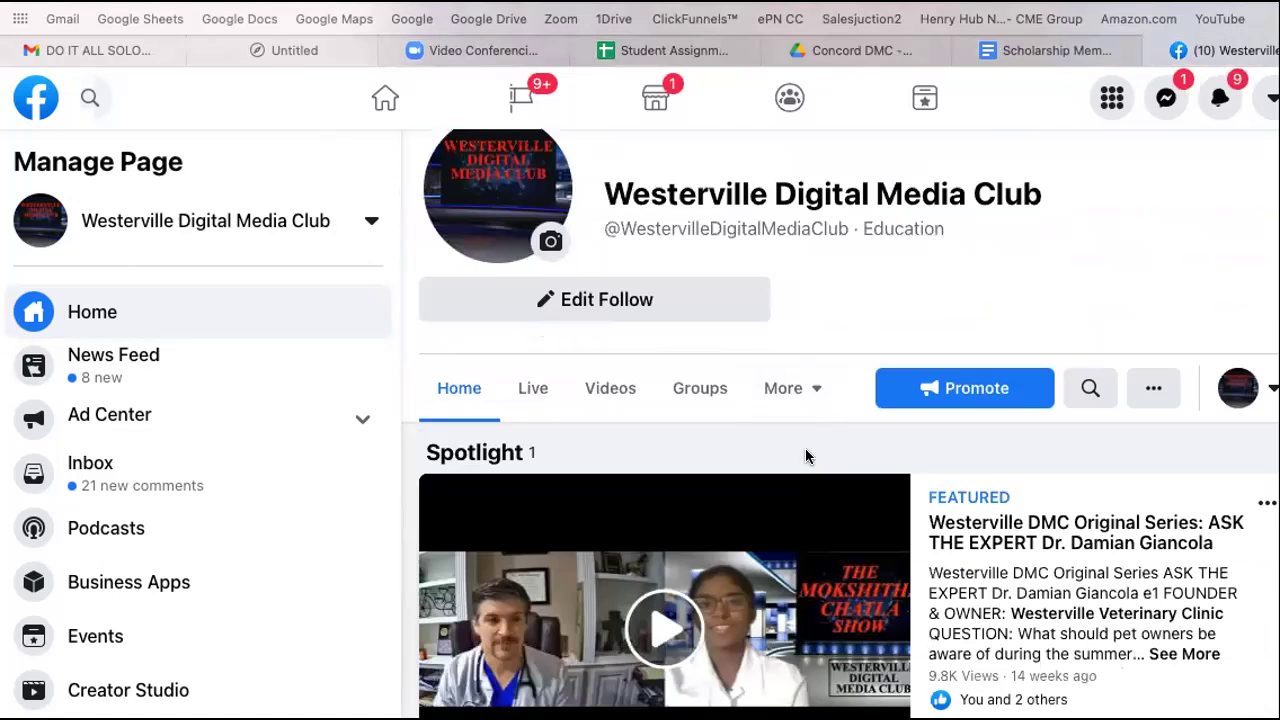
scroll(805, 455, up, 1)
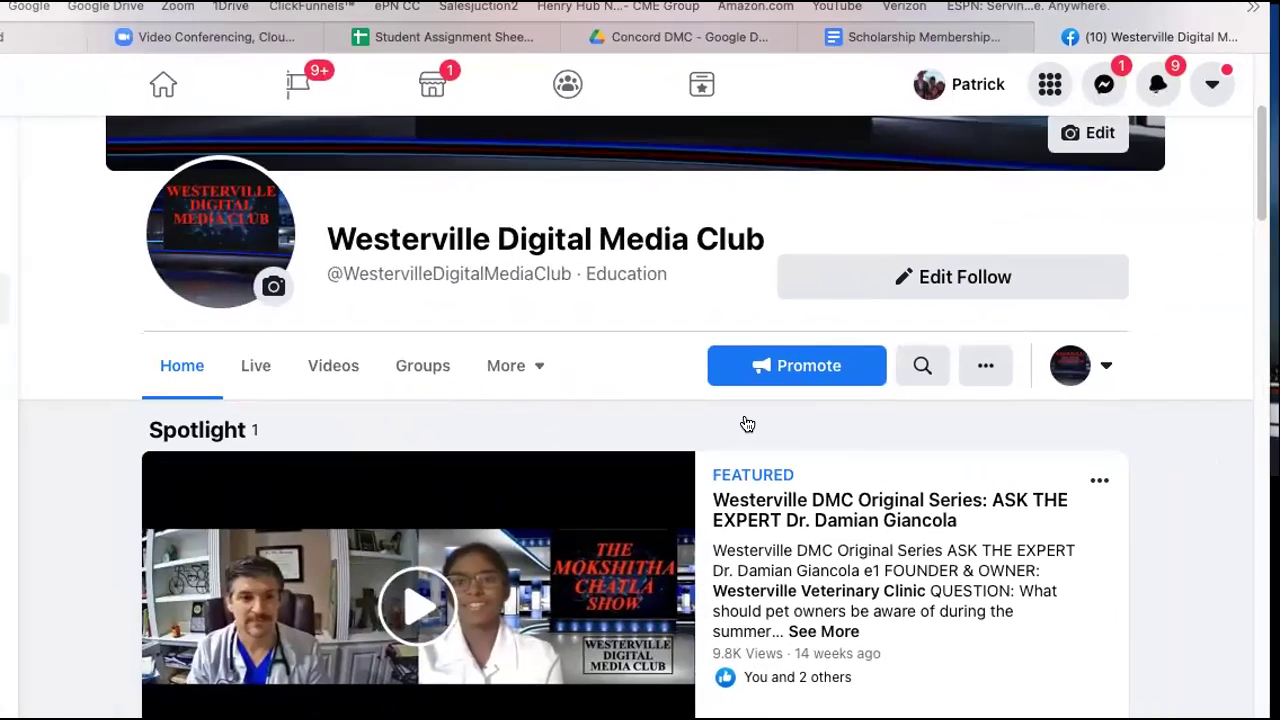
scroll(750, 414, up, 1)
scroll(748, 420, down, 5)
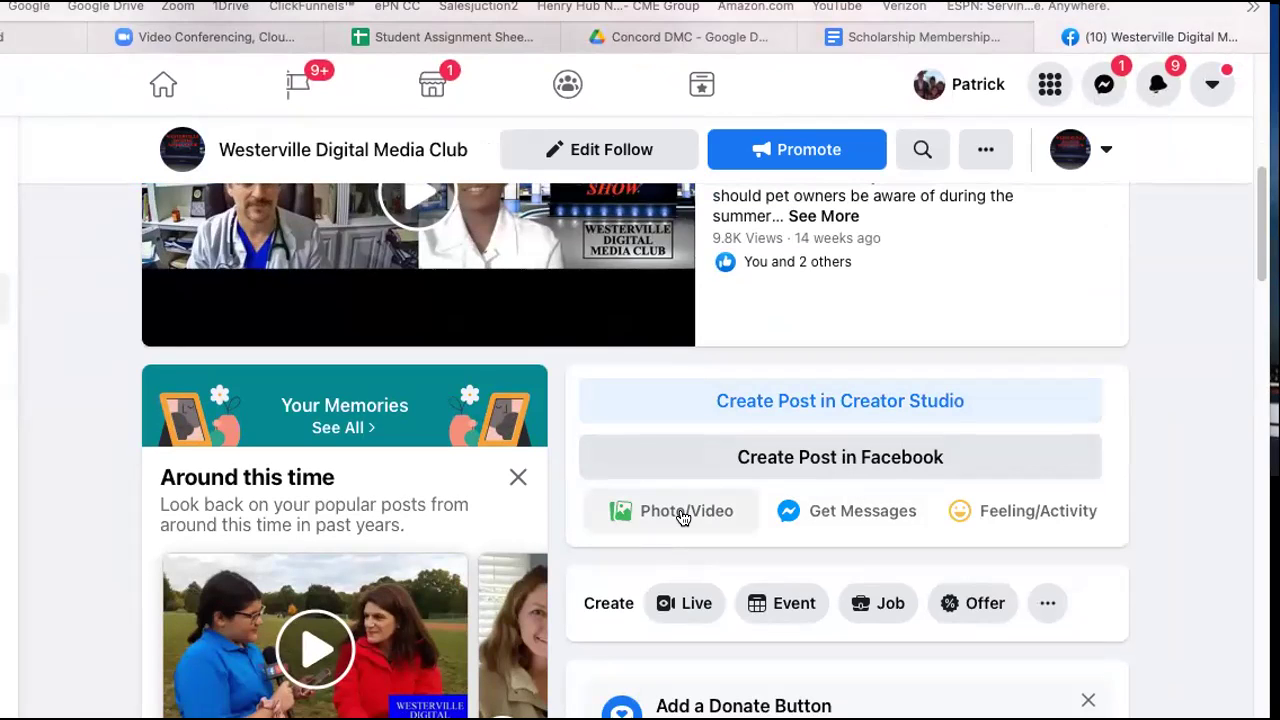
scroll(683, 517, down, 1)
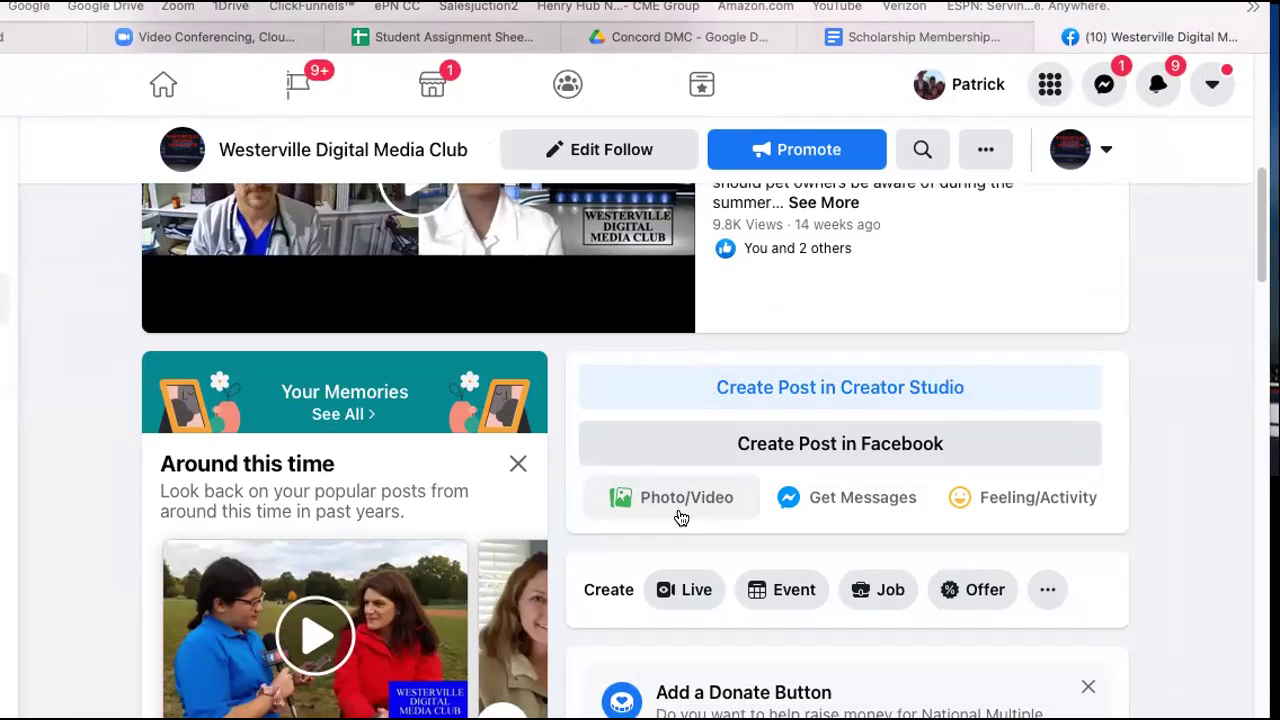
click(680, 503)
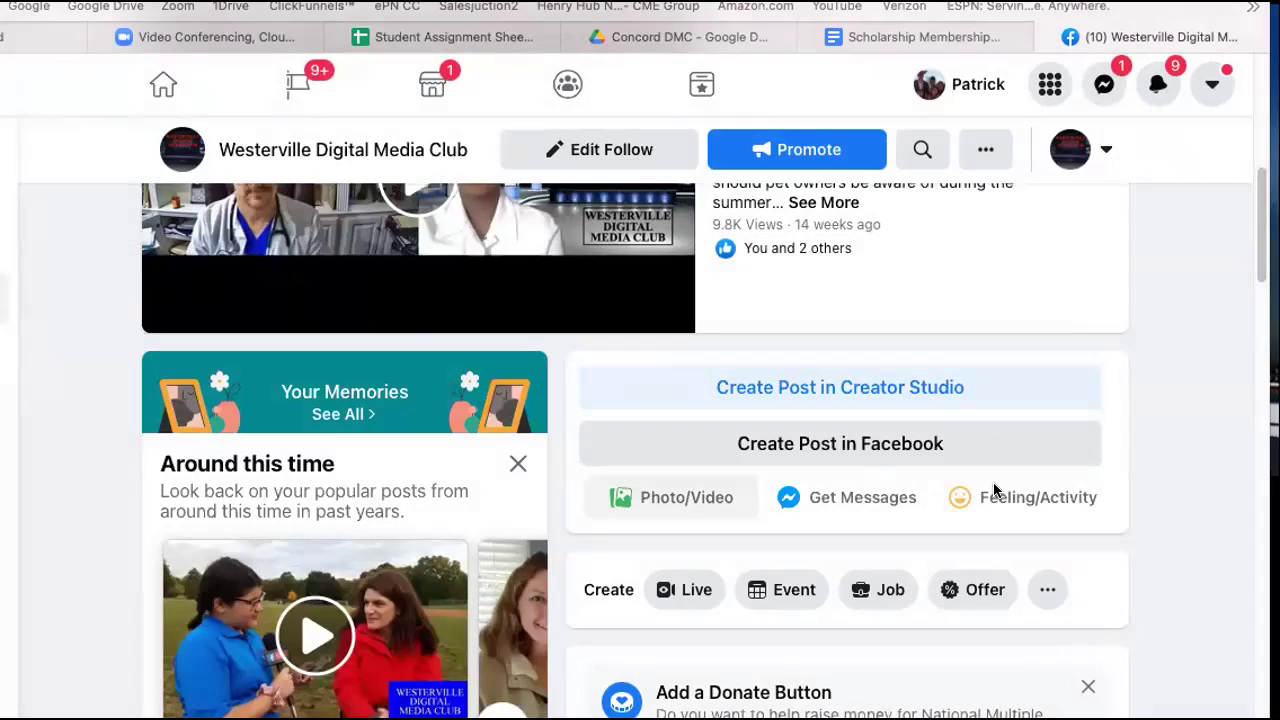
- Expand and review the full text of the Stream To End MS and Columbus Taco Fest 2021 posts
scroll(994, 486, down, 7)
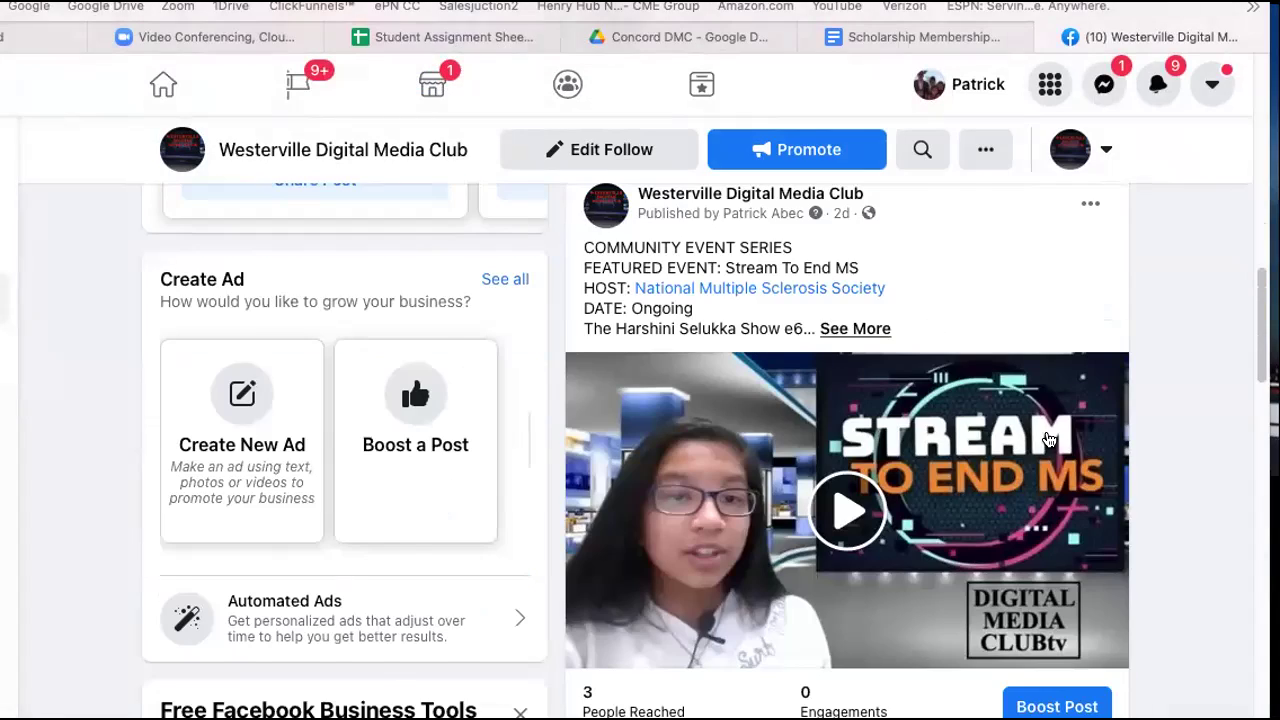
click(838, 328)
scroll(1045, 445, up, 2)
scroll(1045, 445, down, 2)
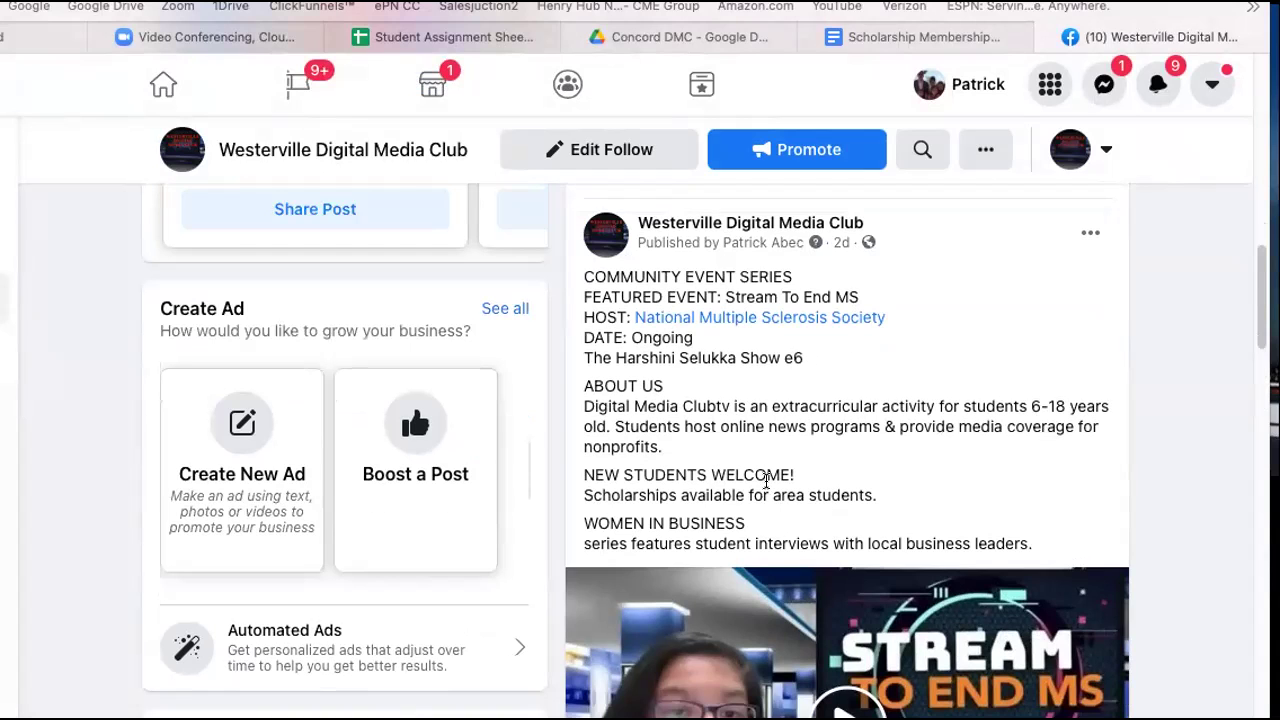
scroll(775, 495, down, 1)
scroll(1007, 440, down, 10)
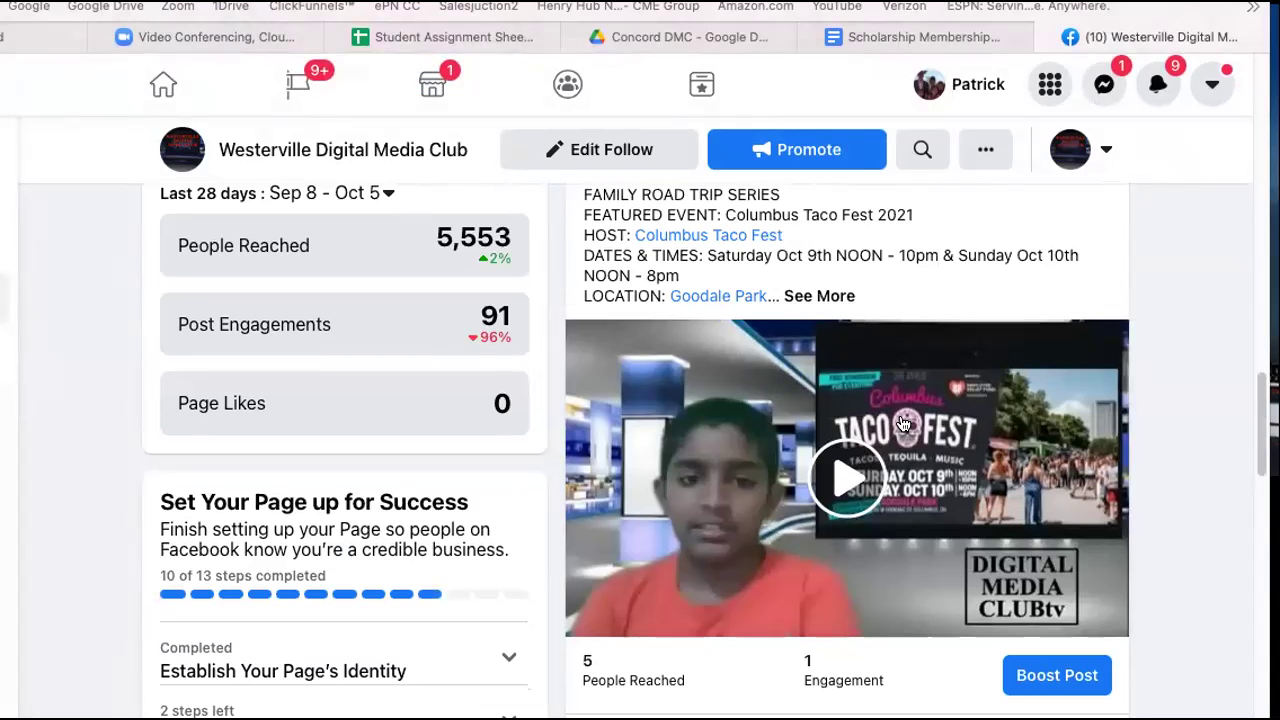
click(819, 296)
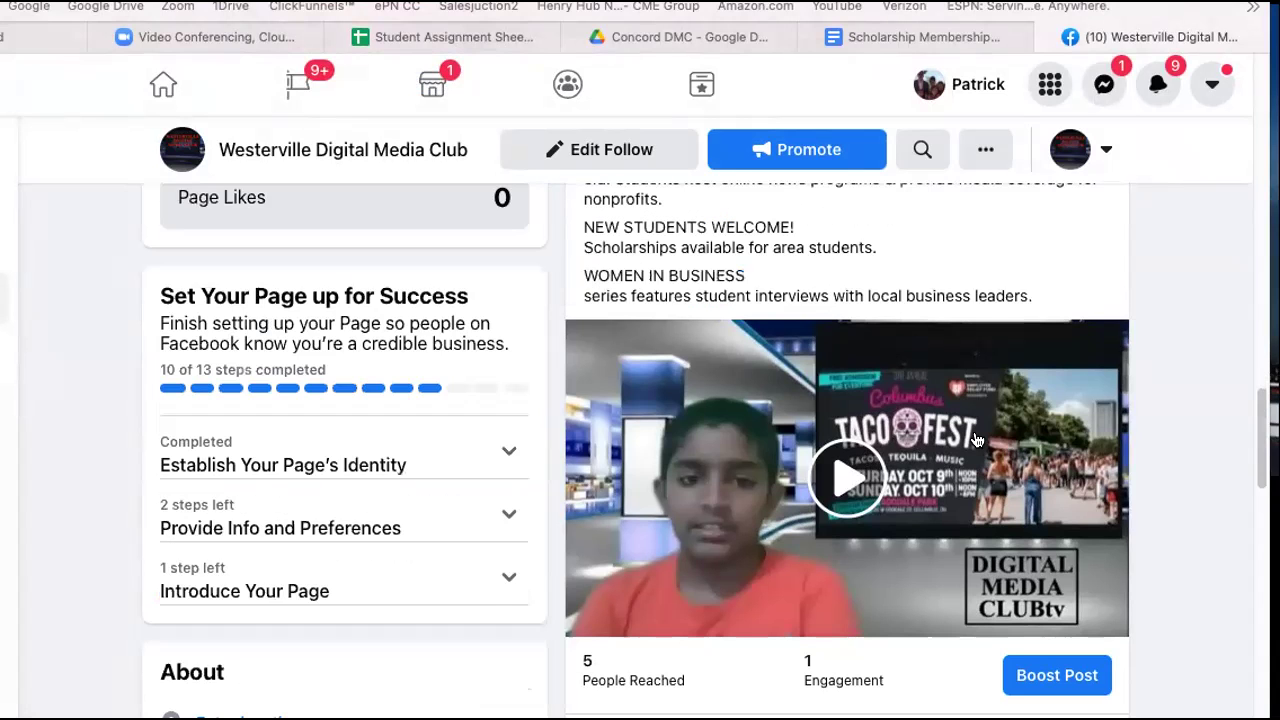
scroll(977, 440, down, 4)
scroll(977, 440, down, 15)
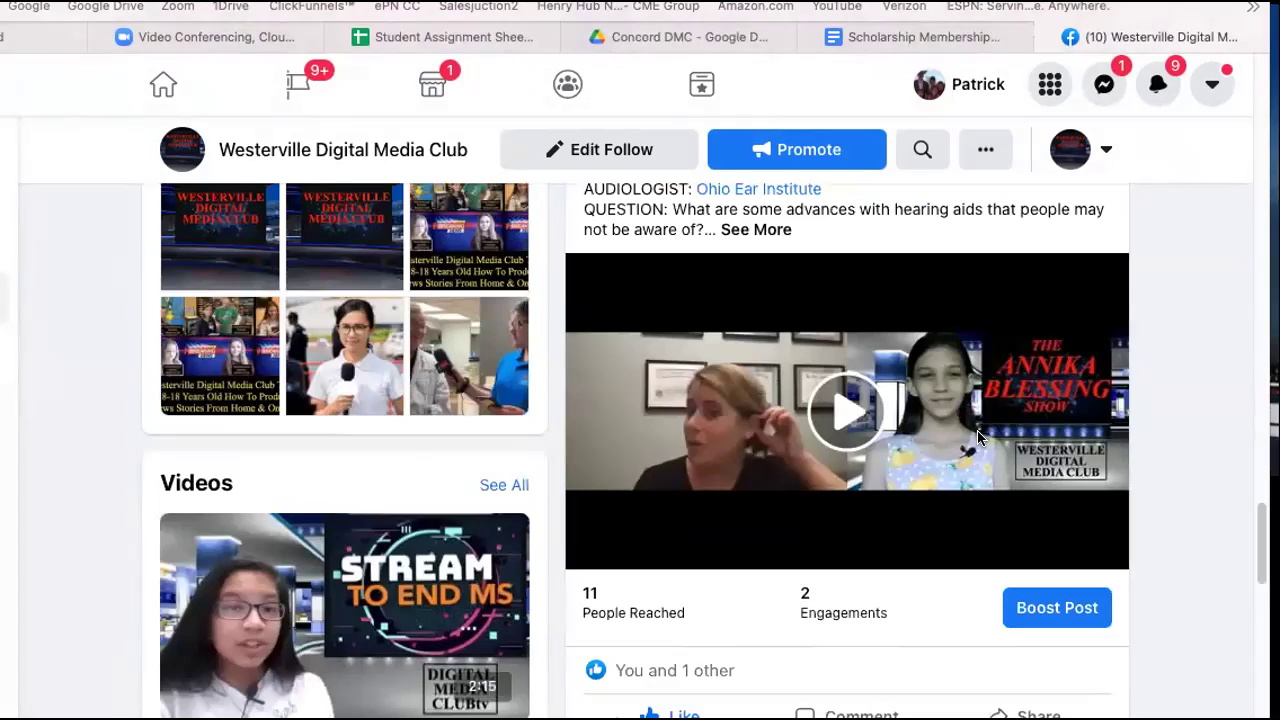
- Expand the Ohio Ear Institute ASK THE EXPERT post and copy its text from ABOUT US through WestervillePets.com
click(771, 232)
scroll(993, 398, up, 5)
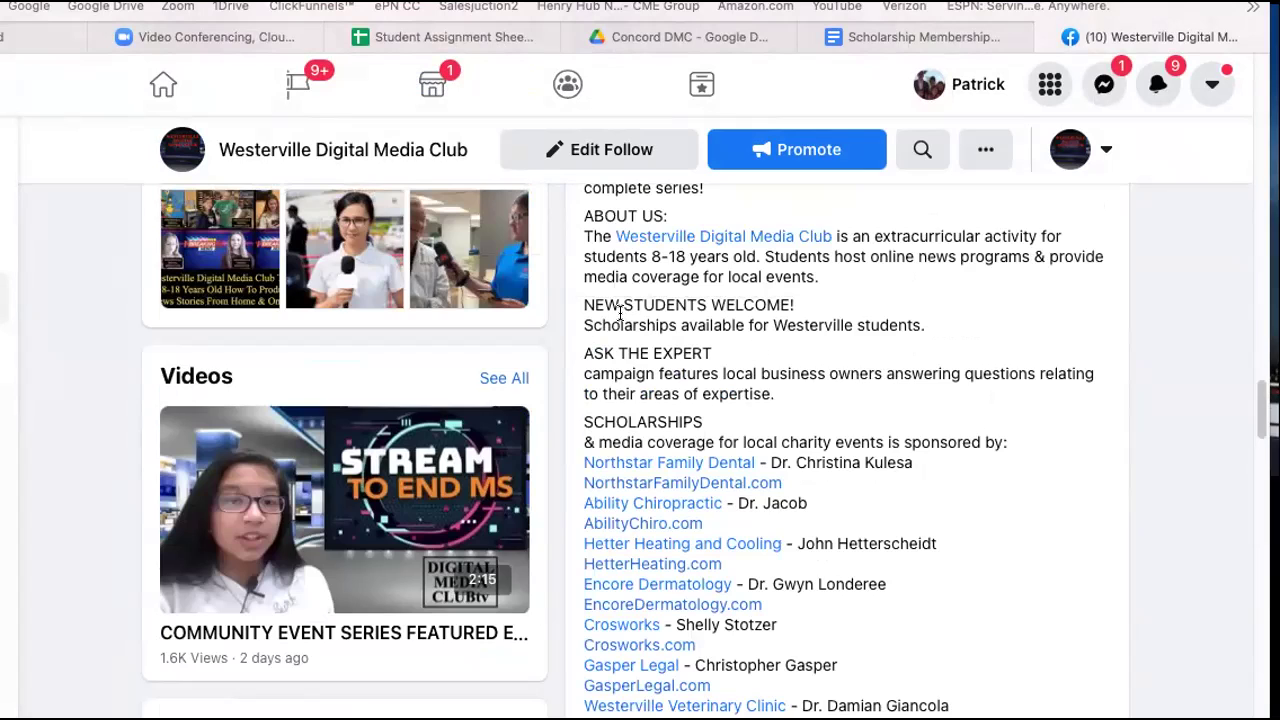
drag(577, 213, 1036, 643)
scroll(1036, 643, down, 1)
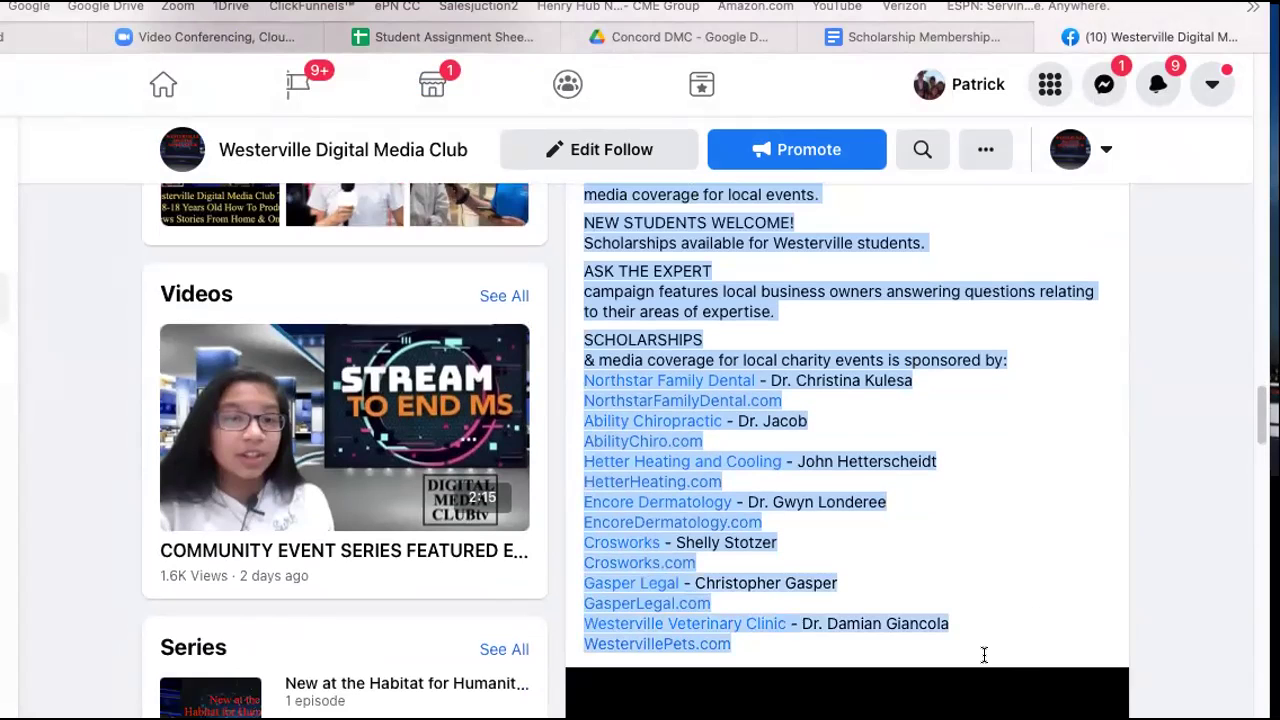
scroll(1020, 414, down, 1)
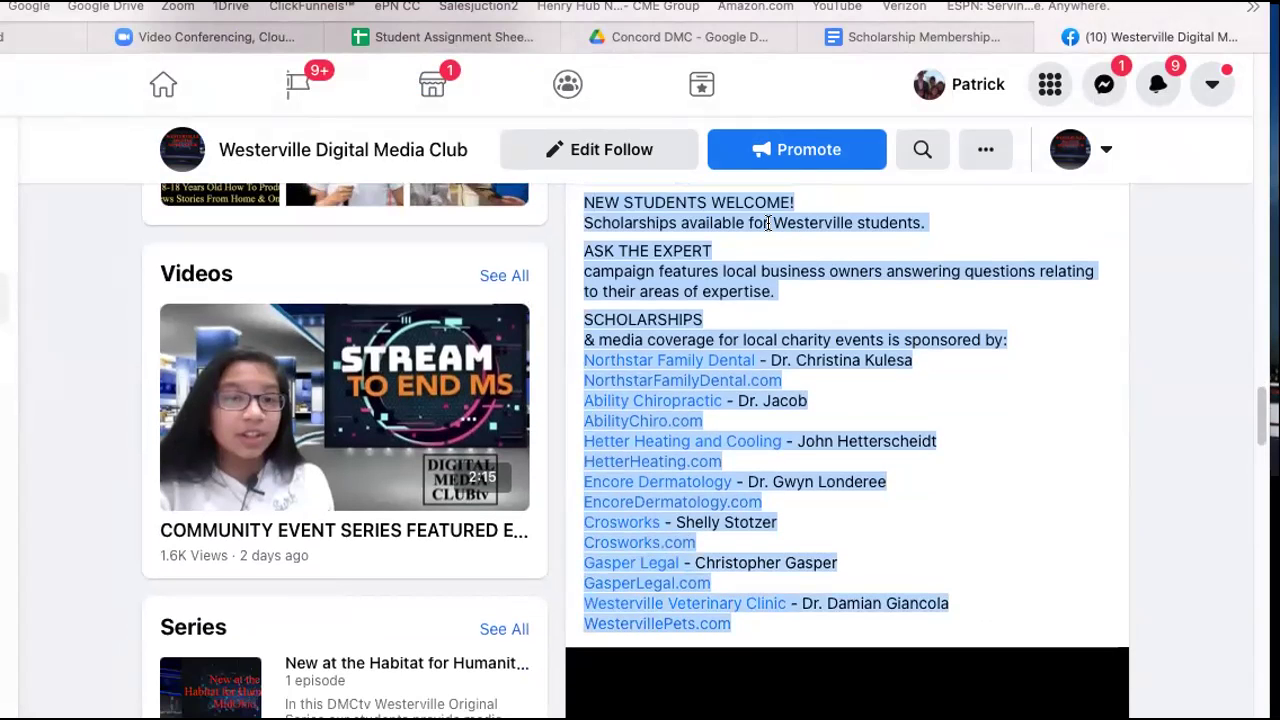
right_click(768, 222)
click(1000, 300)
- Find the Pumpkin Train 2021 post on the page and expand its full text
scroll(962, 476, down, 5)
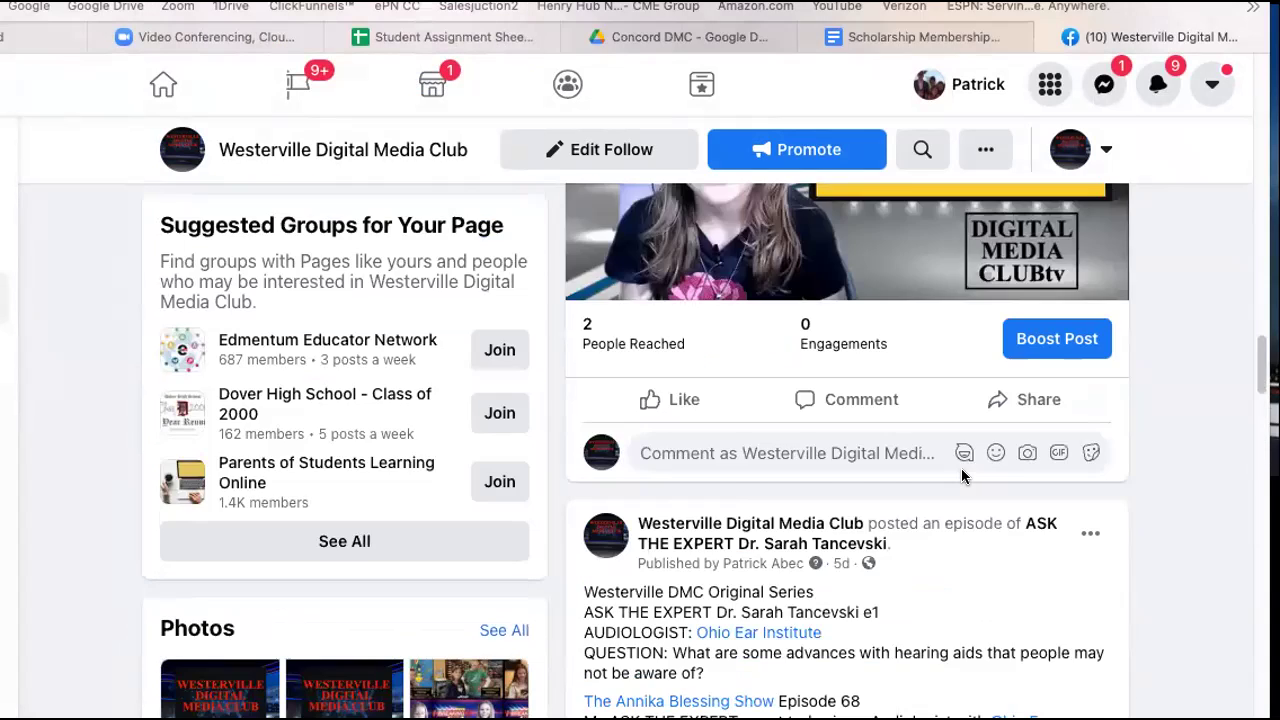
scroll(962, 476, up, 5)
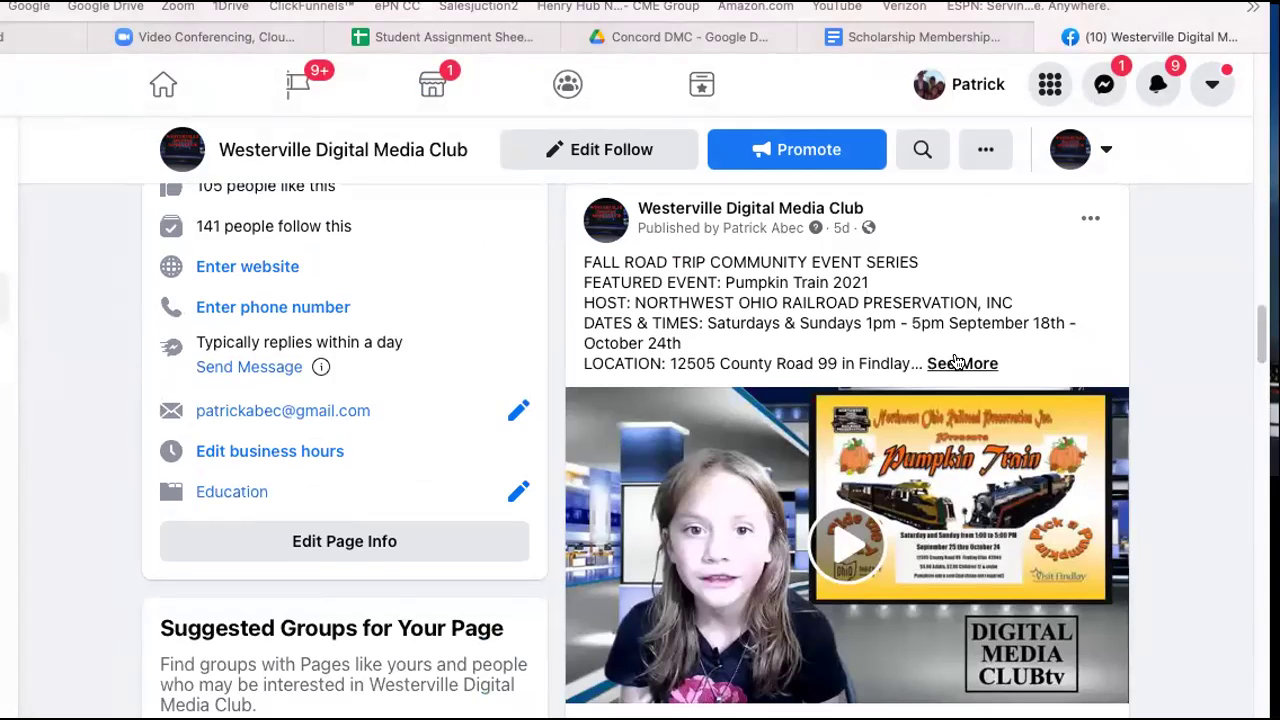
click(955, 363)
scroll(955, 361, up, 3)
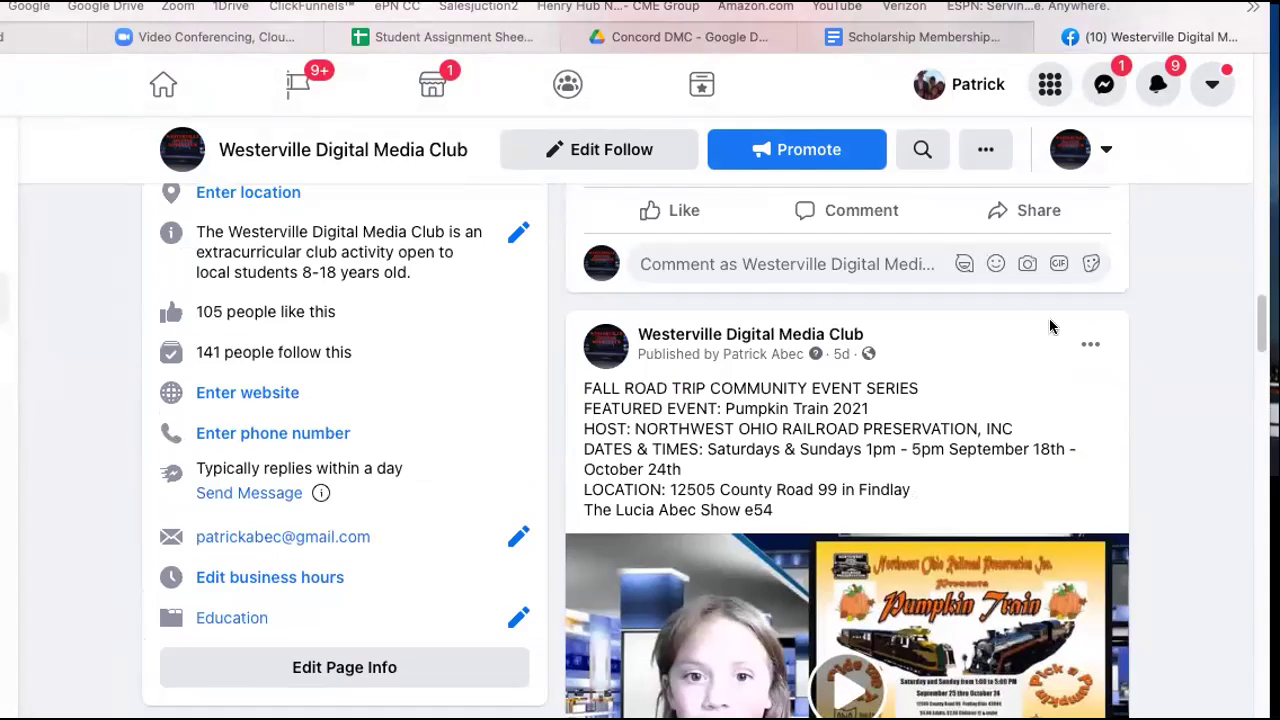
- Edit the Pumpkin Train 2021 post and paste the copied ABOUT US and sponsor text at its end, after a blank line
click(1092, 344)
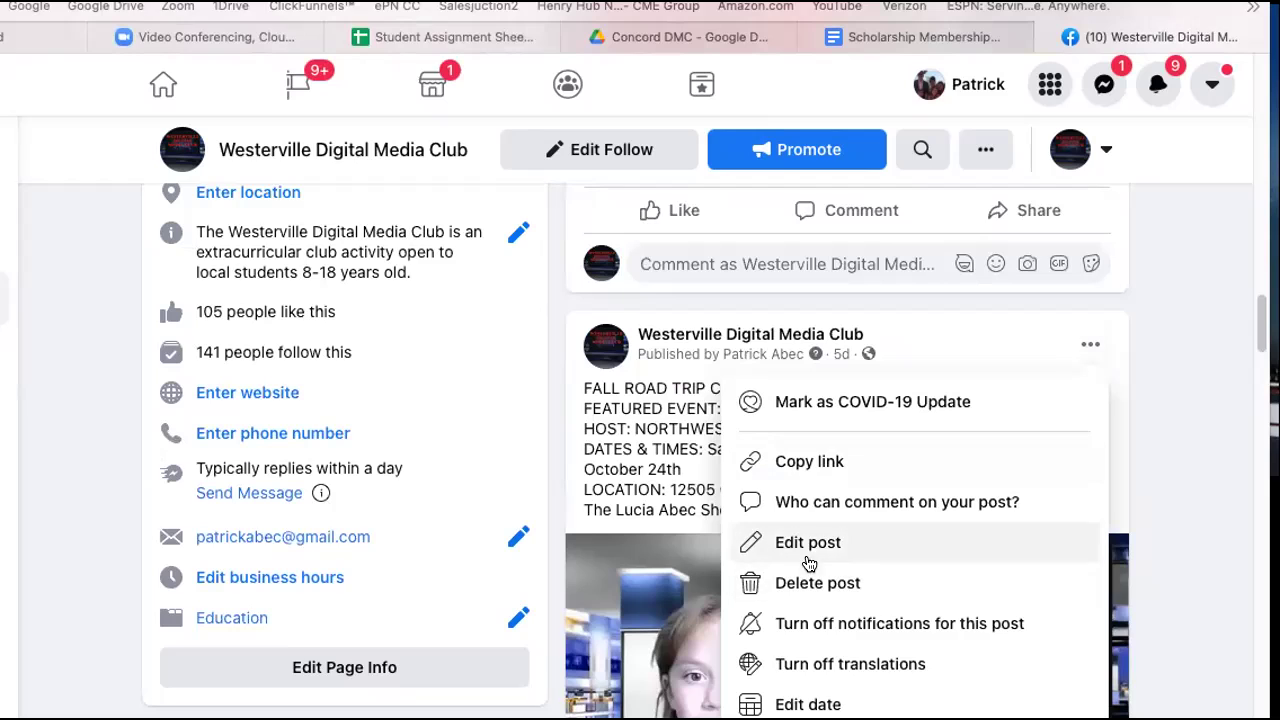
click(997, 543)
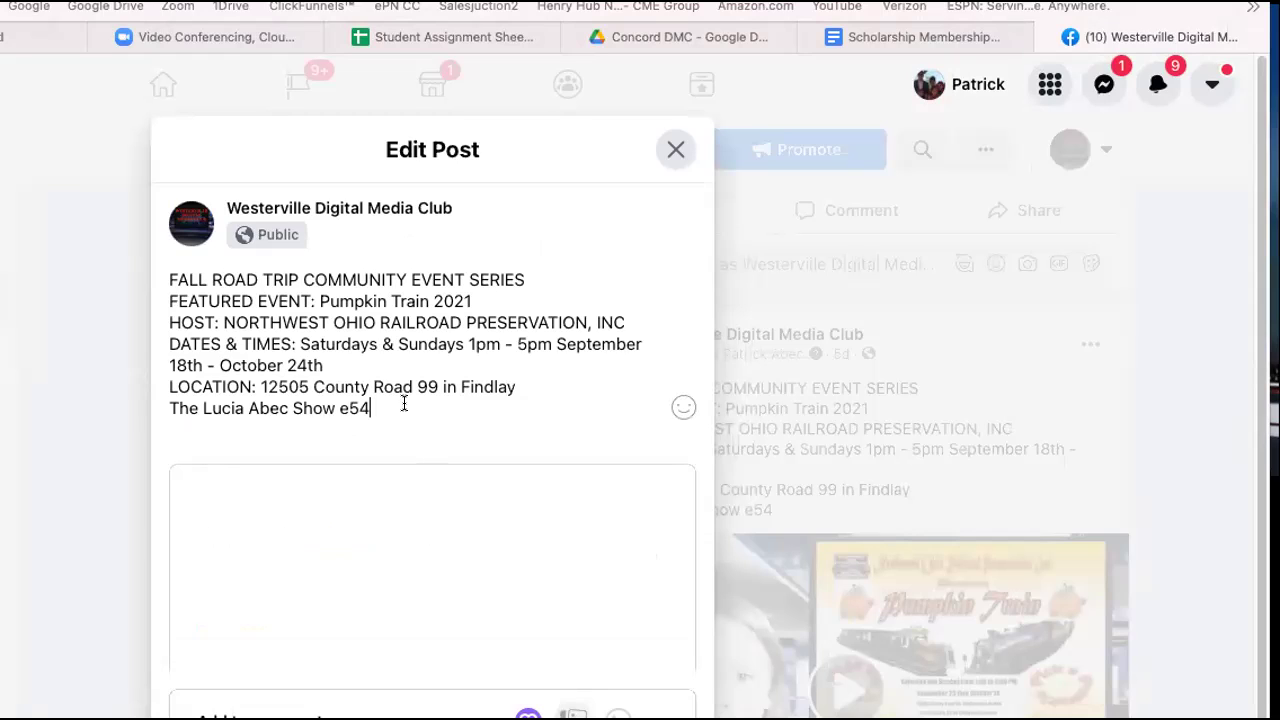
key(Return)
key(Return)
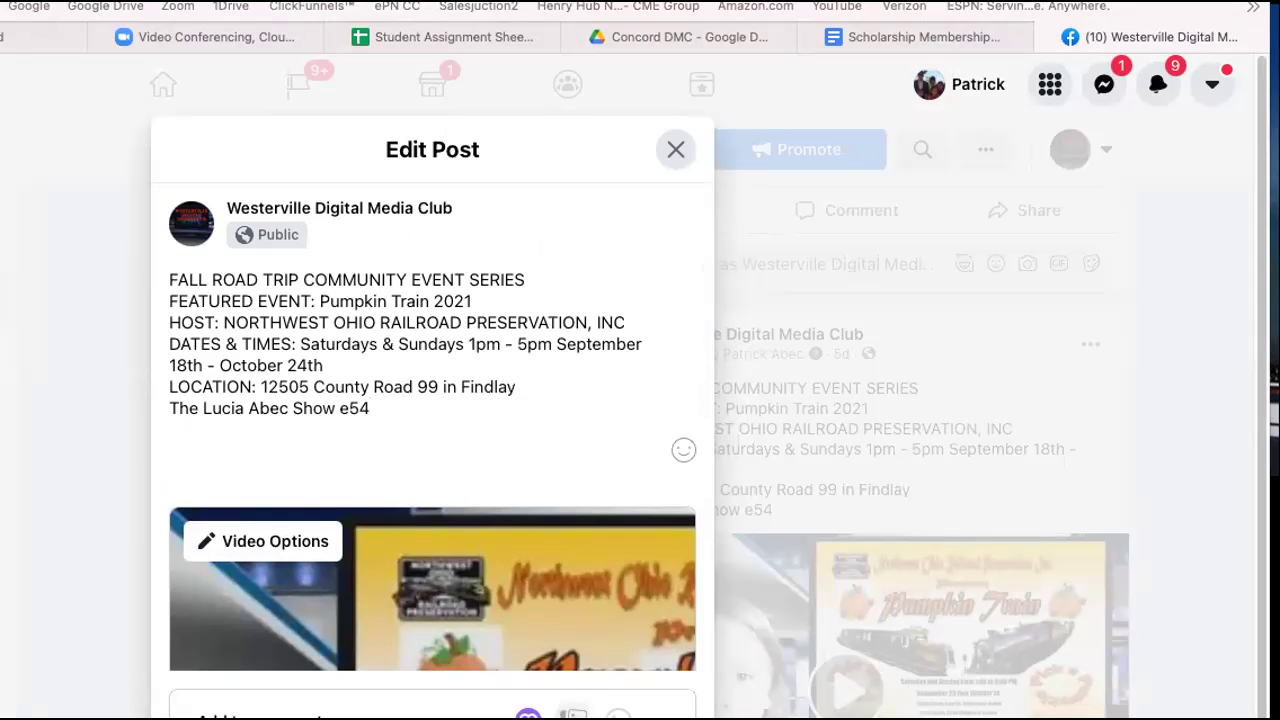
key(super+v)
scroll(405, 316, down, 10)
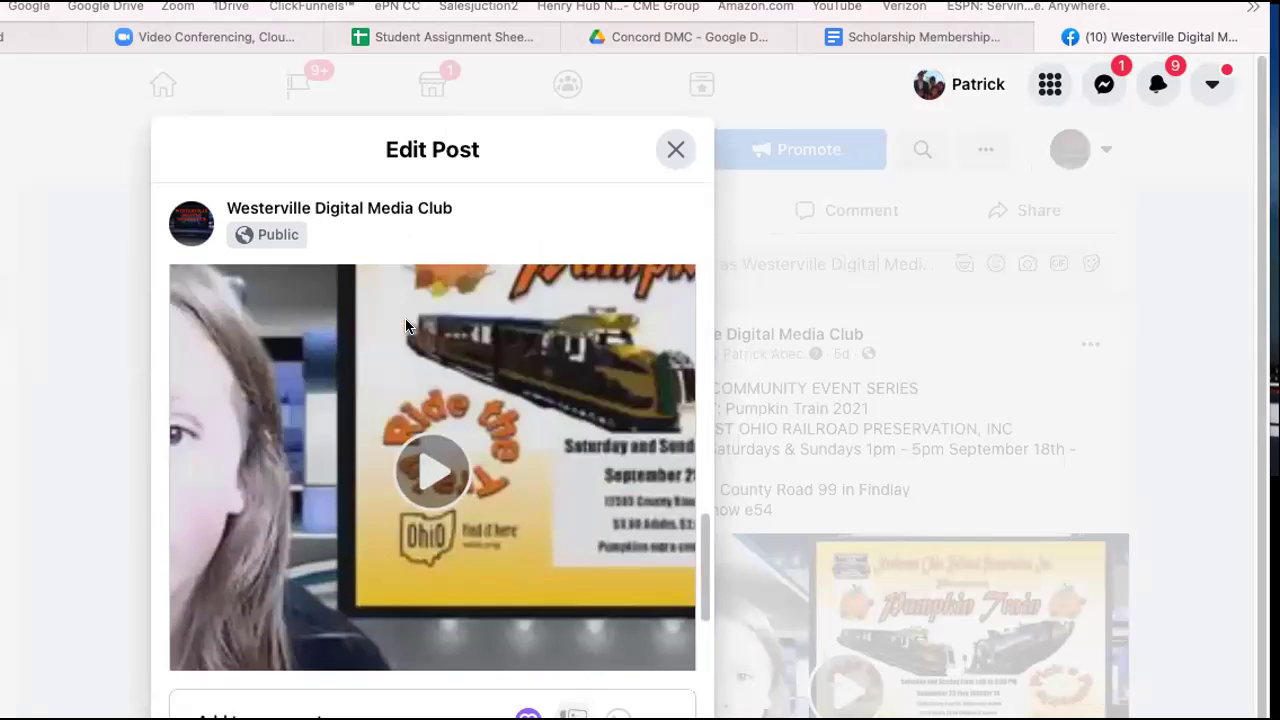
scroll(405, 325, up, 5)
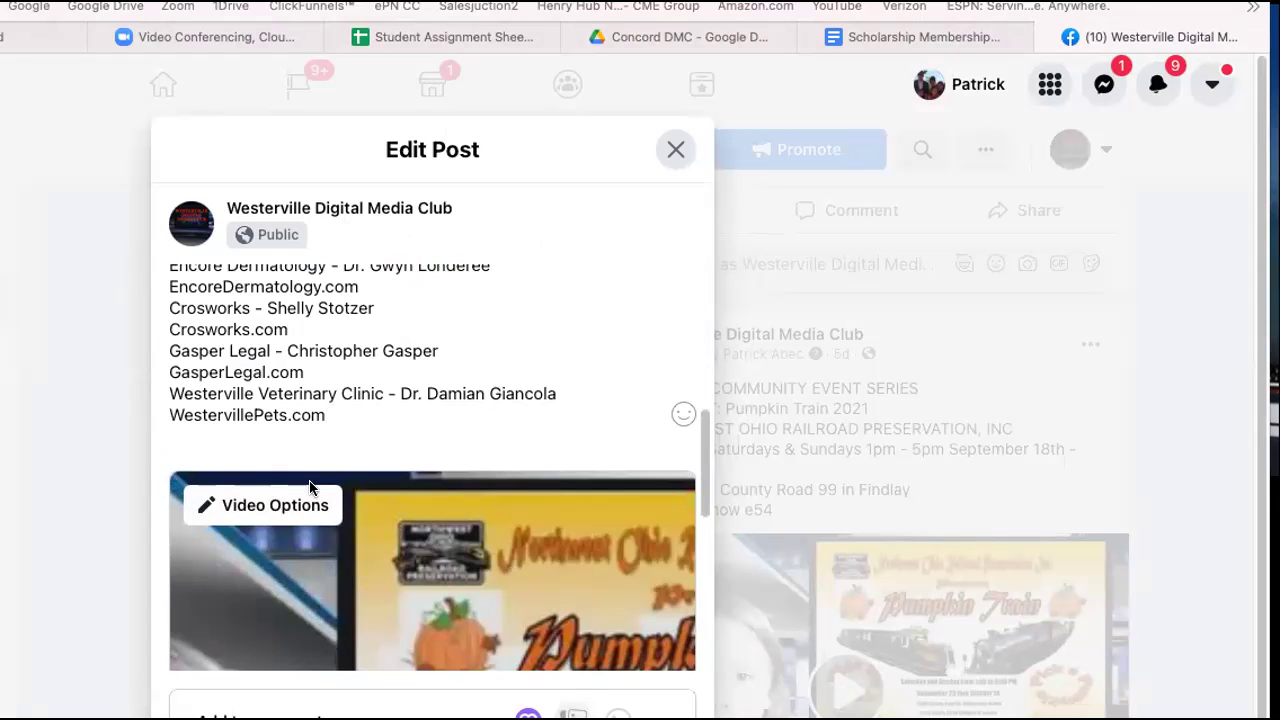
- Change the post's video thumbnail to the frame at 00:02:35 chosen from the video, and save the video options
click(290, 505)
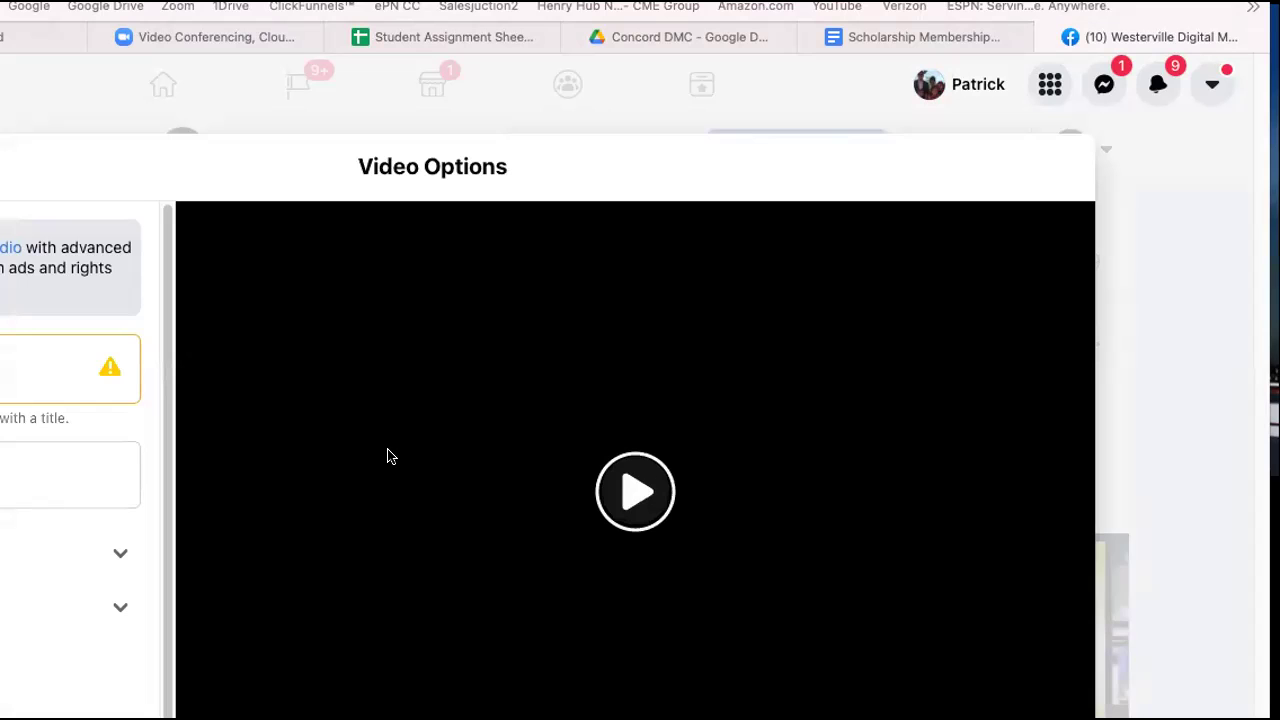
drag(991, 167, 1120, 139)
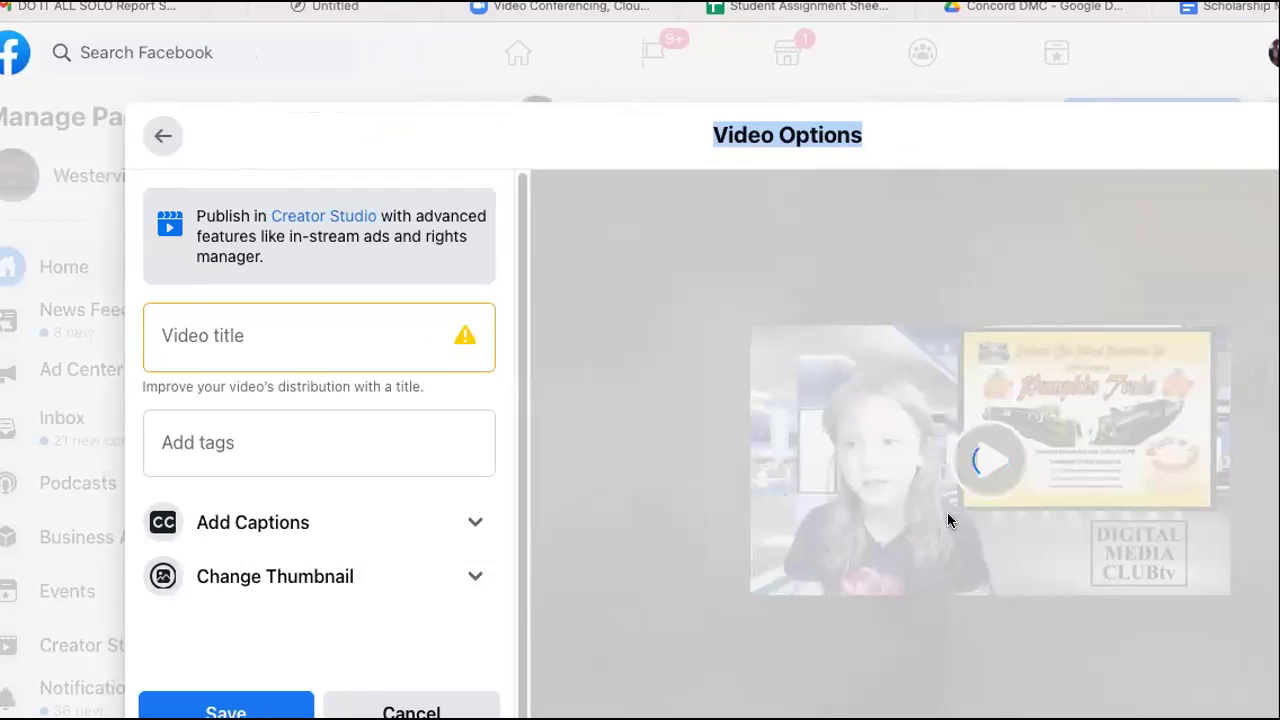
click(329, 574)
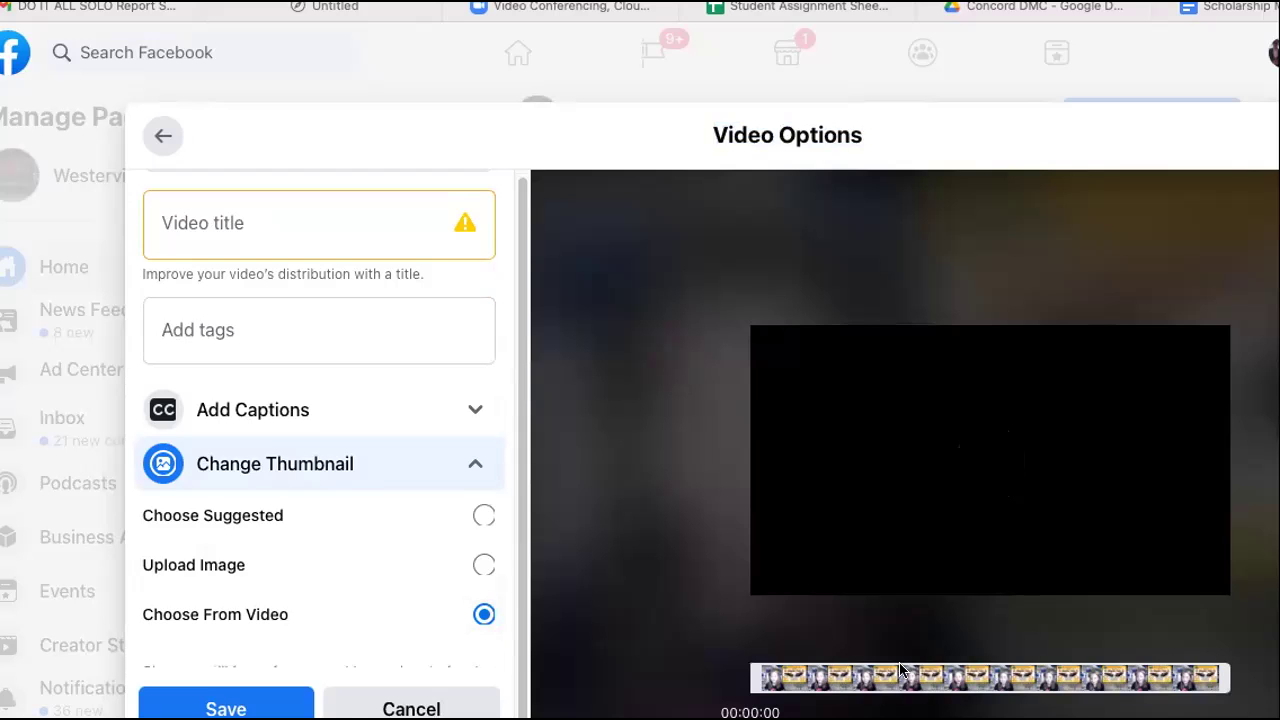
drag(912, 685, 762, 679)
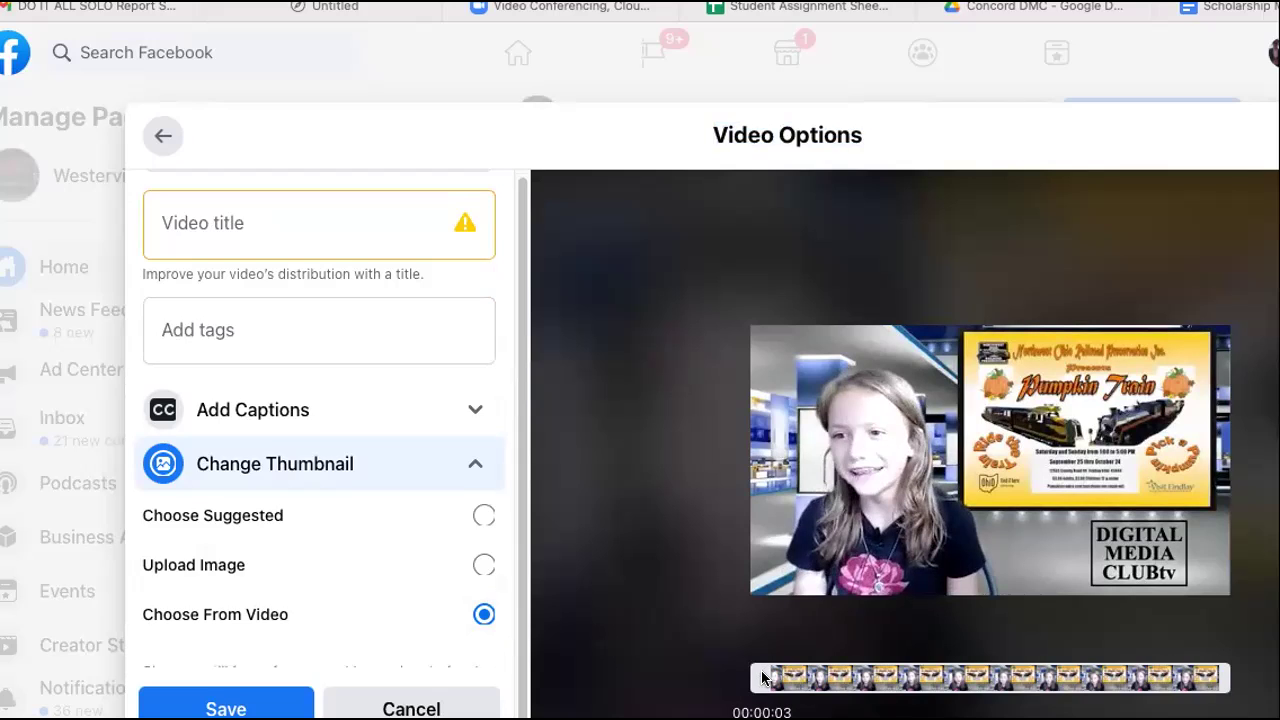
click(1205, 676)
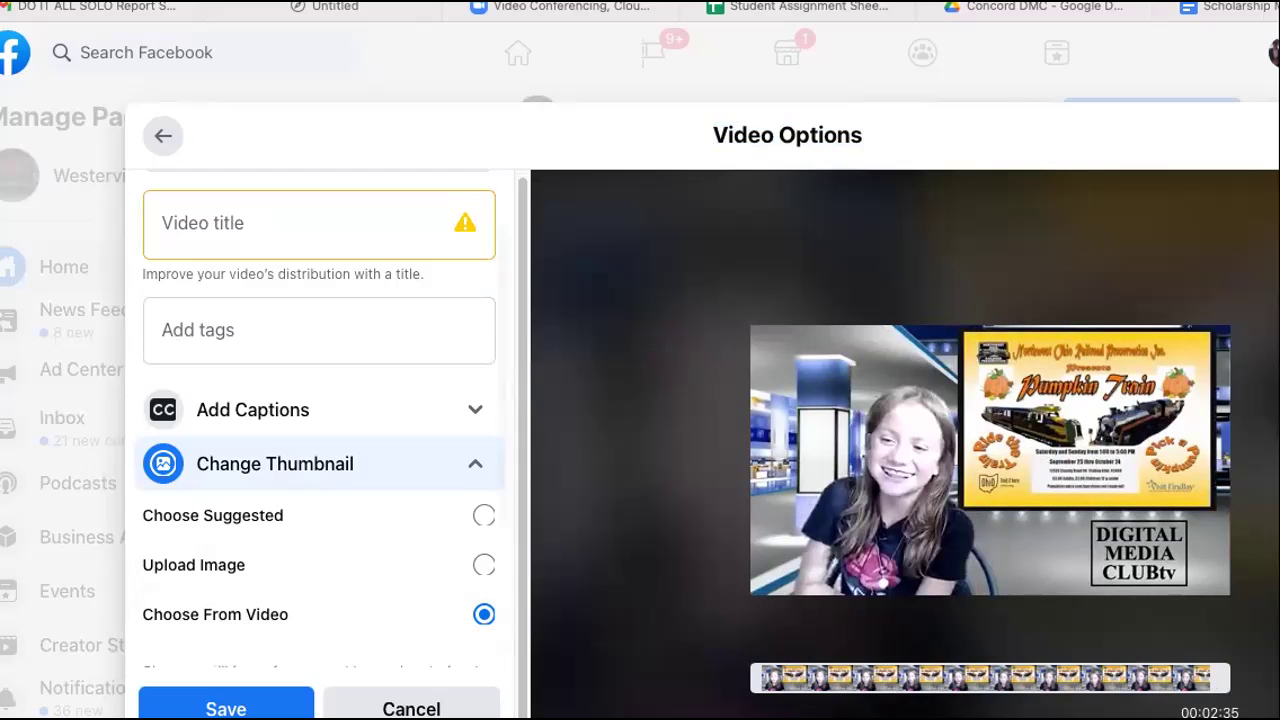
click(226, 708)
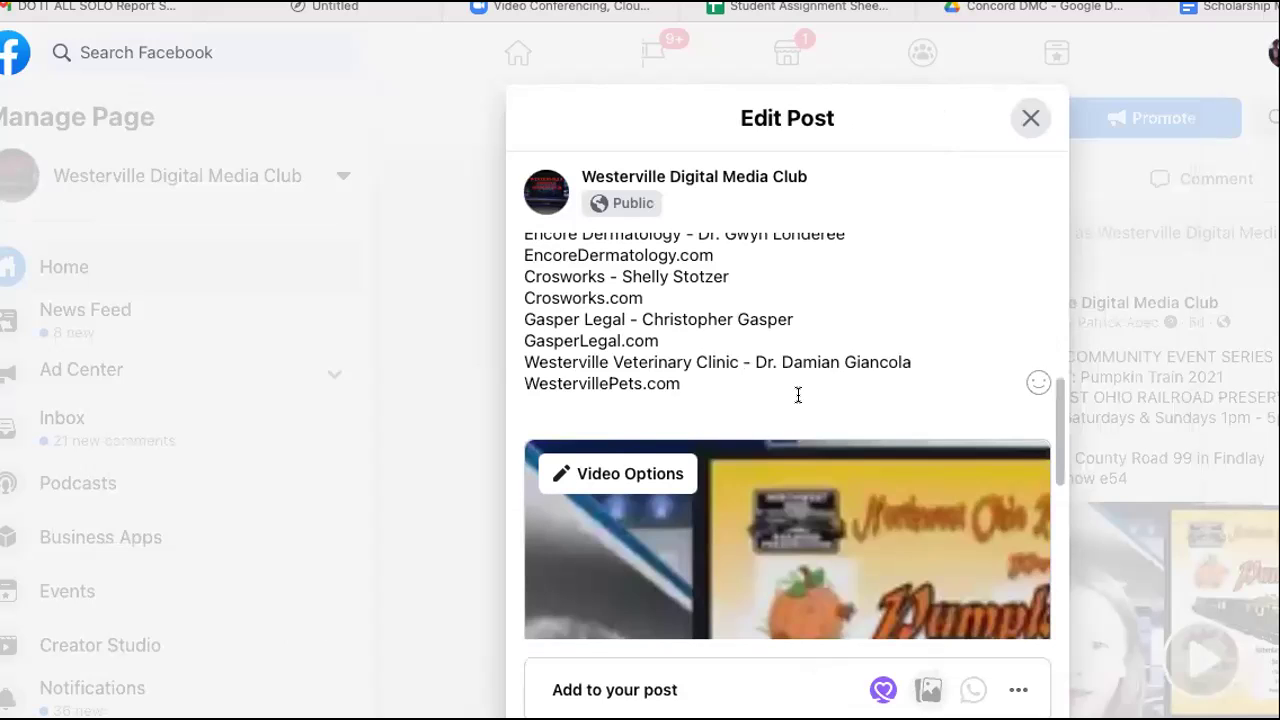
- Tag the NORTHWEST OHIO RAILROAD PRESERVATION, INC page in the post's HOST line and remove the leftover ", INC" after the tag
scroll(798, 395, up, 5)
scroll(798, 395, up, 3)
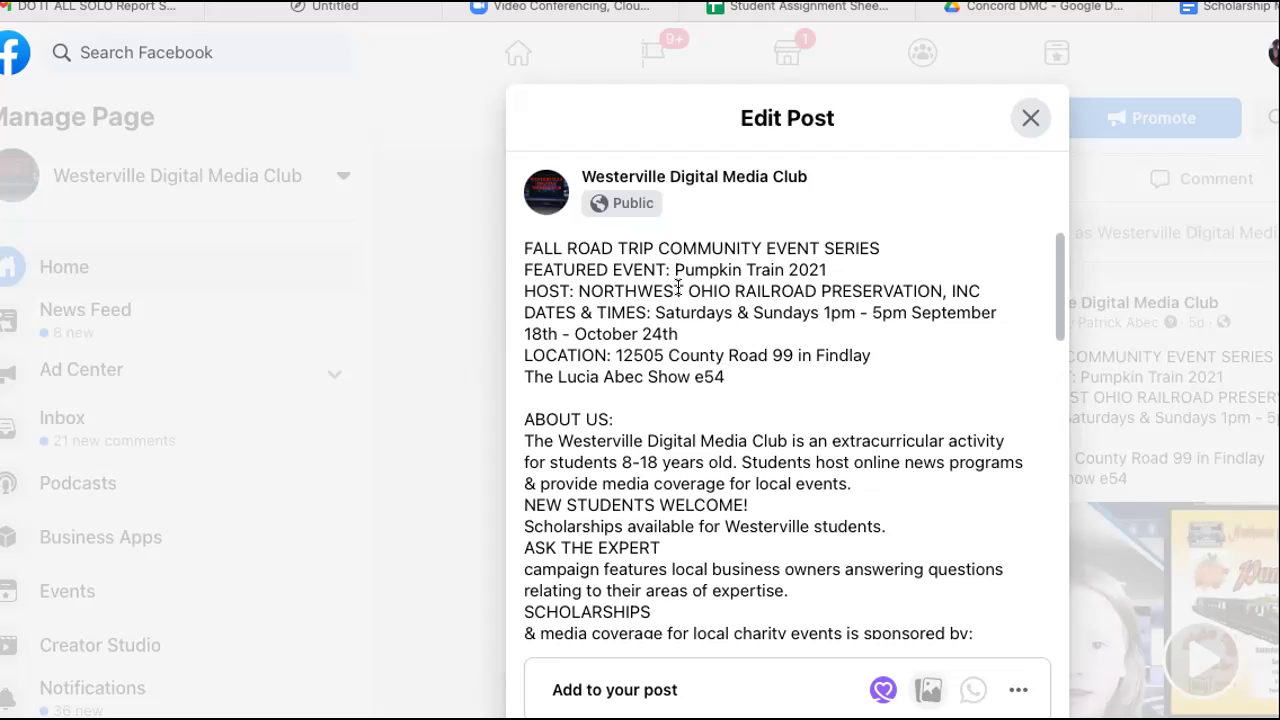
click(580, 287)
text(@)
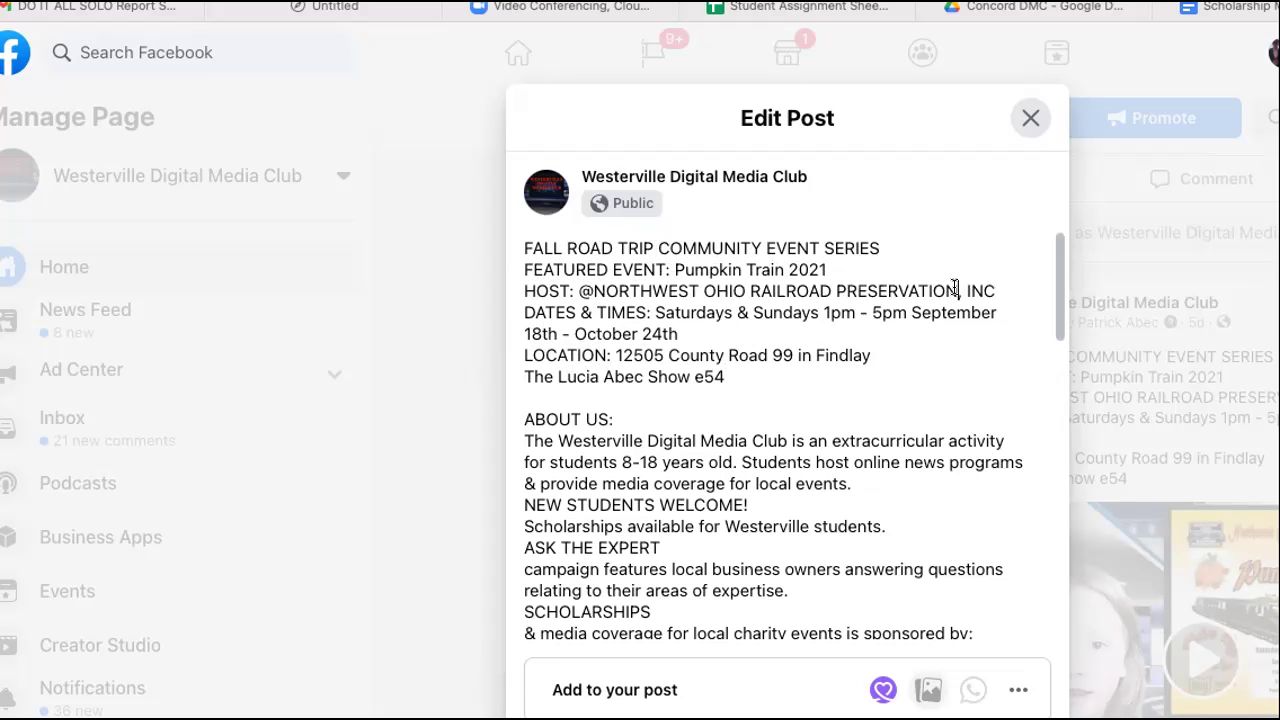
click(1014, 297)
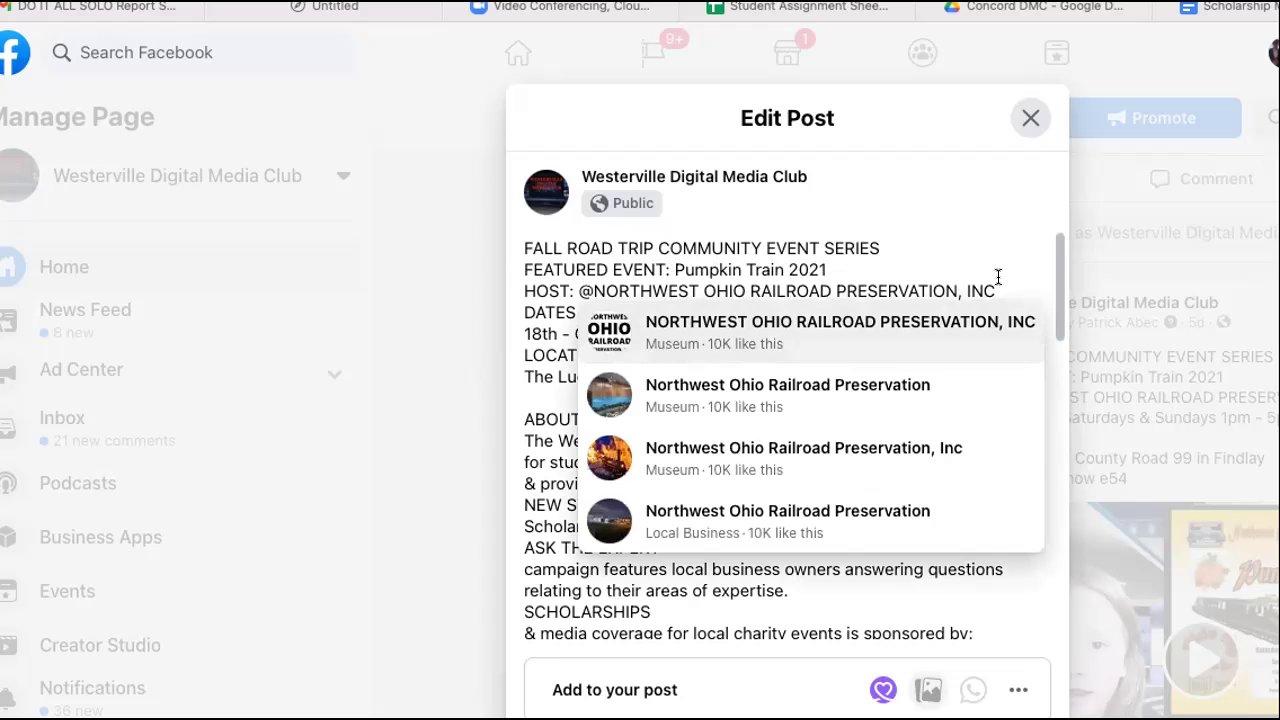
click(1000, 288)
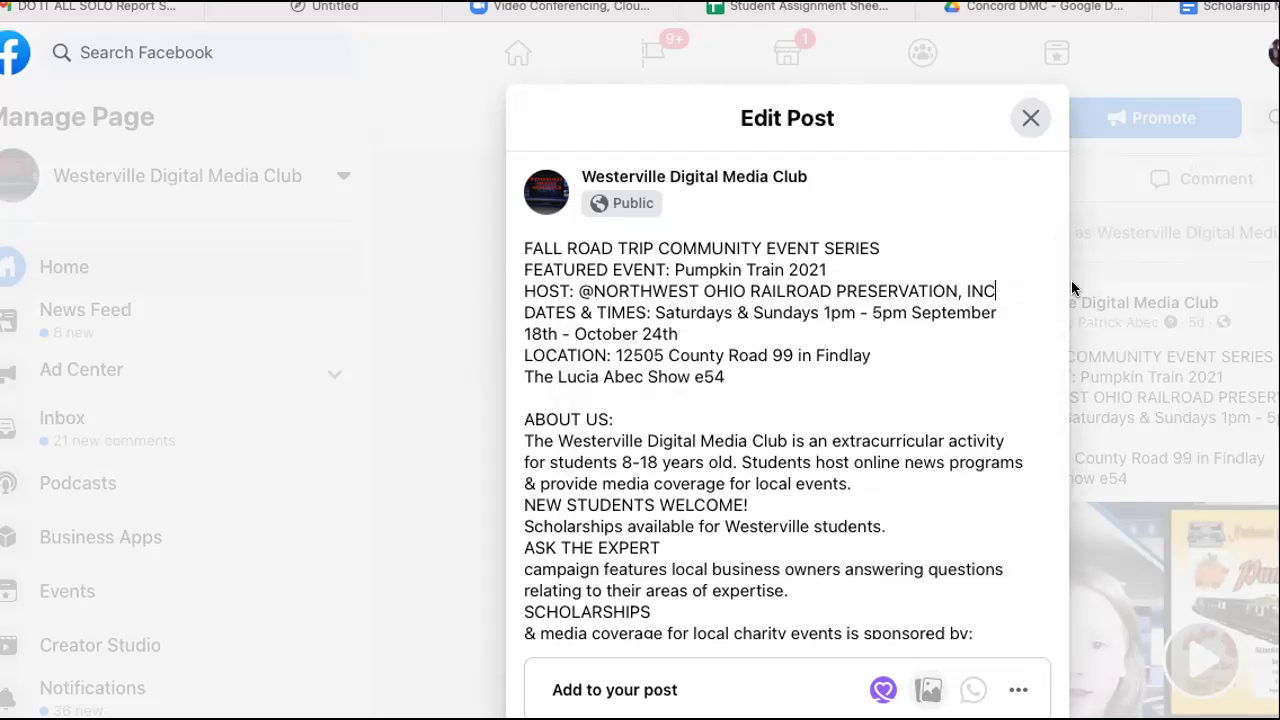
click(955, 289)
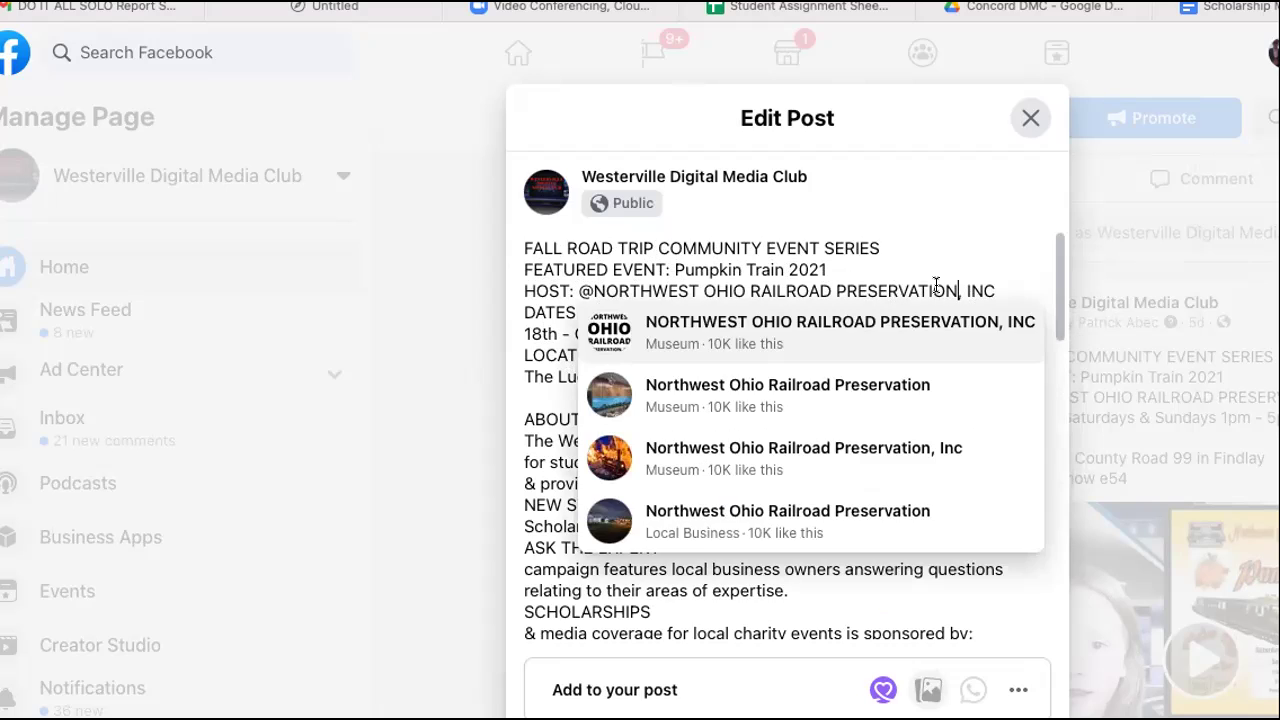
click(947, 323)
key(Delete)
key(Delete)
key(Delete)
key(Delete)
key(Delete)
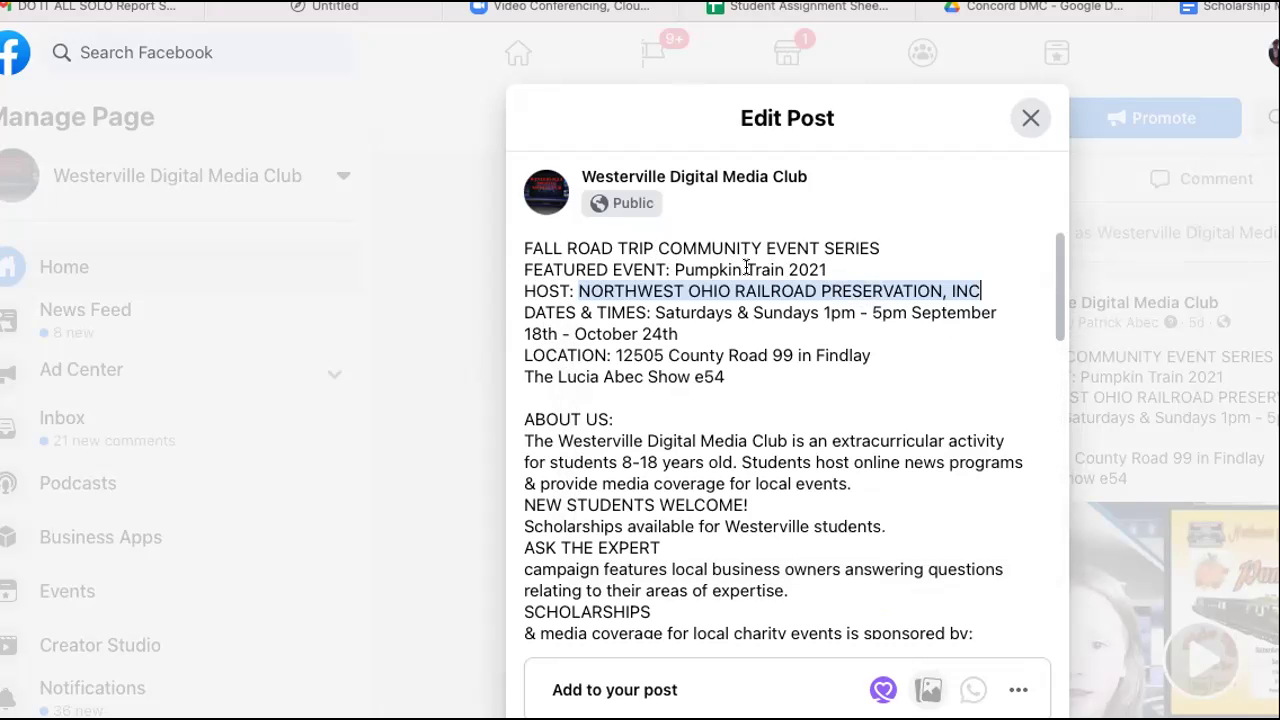
- Try to tag Pumpkin Train 2021 in the FEATURED EVENT line, and remove the added @ sign
click(676, 270)
text(@)
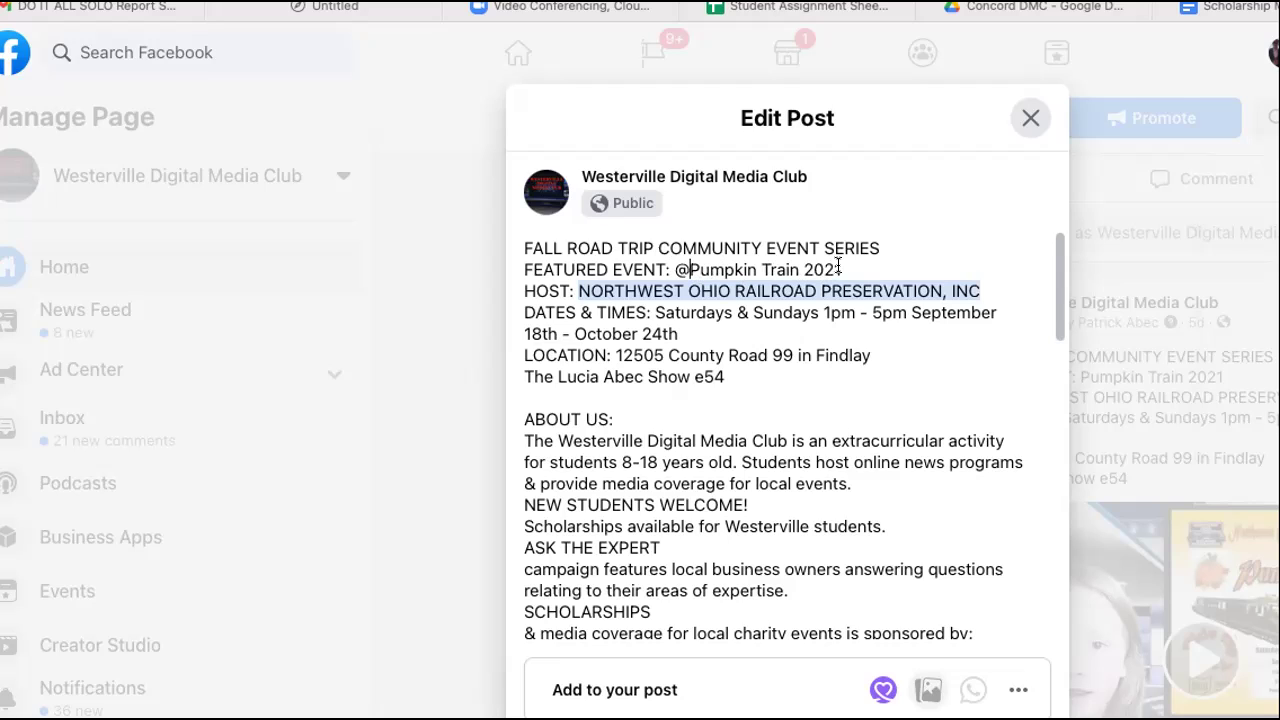
click(871, 264)
click(684, 269)
key(BackSpace)
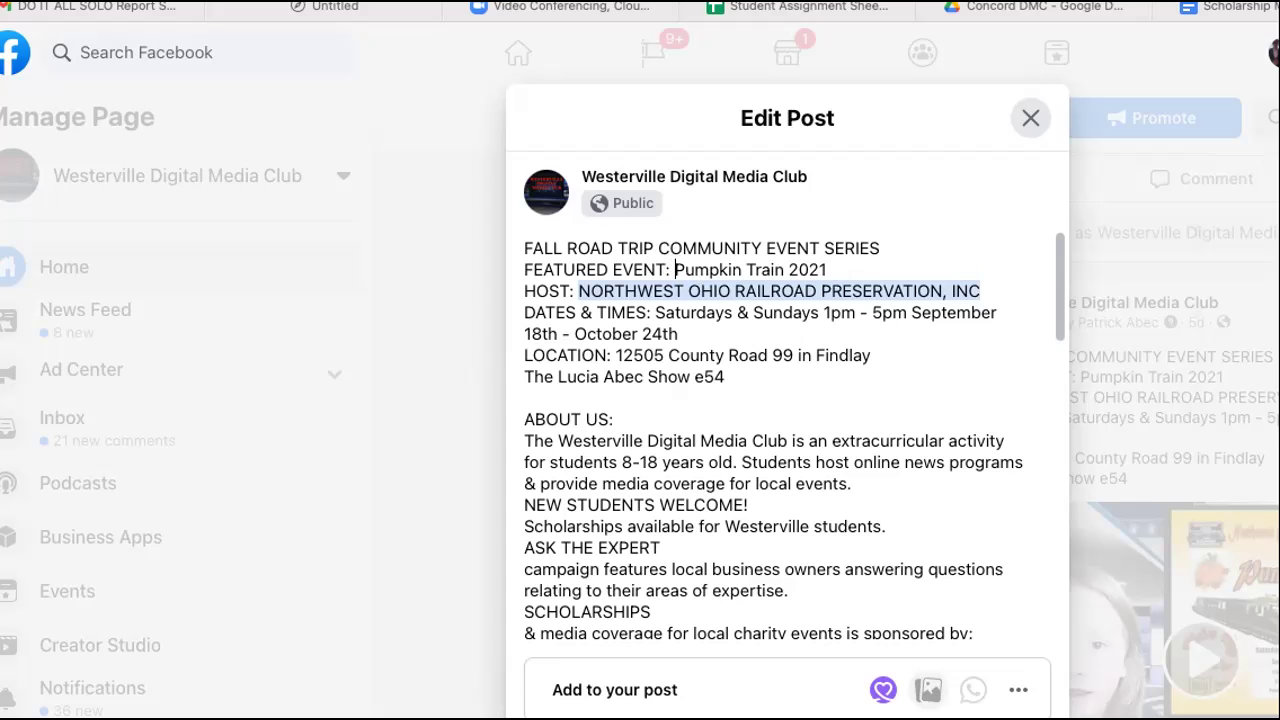
- Tag the Westerville Digital Media Club page in the first sentence under ABOUT US
scroll(692, 323, down, 1)
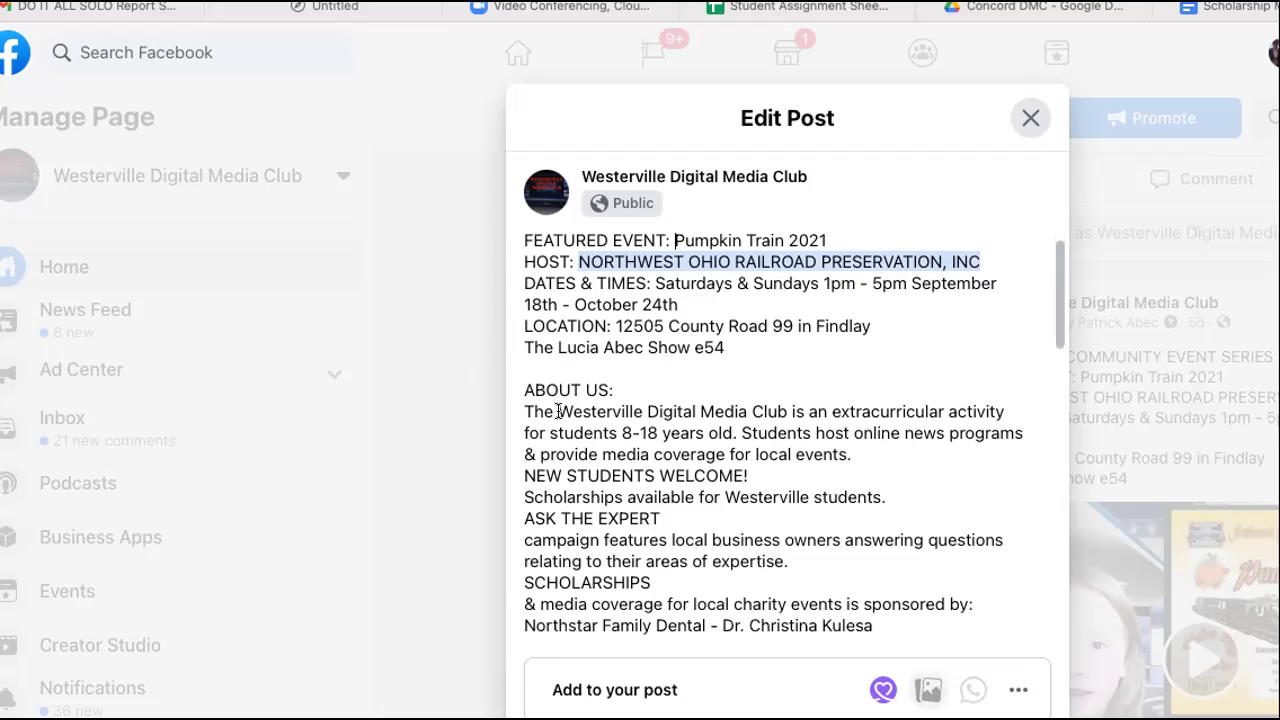
text(@)
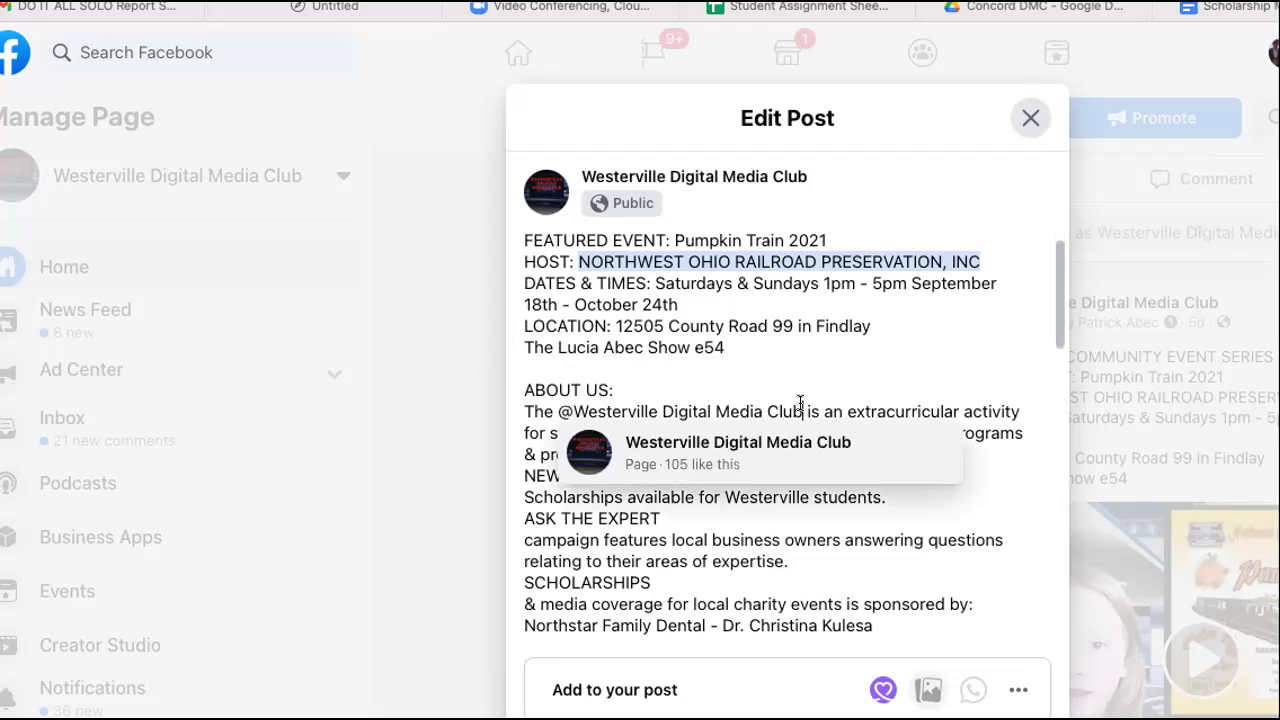
click(864, 440)
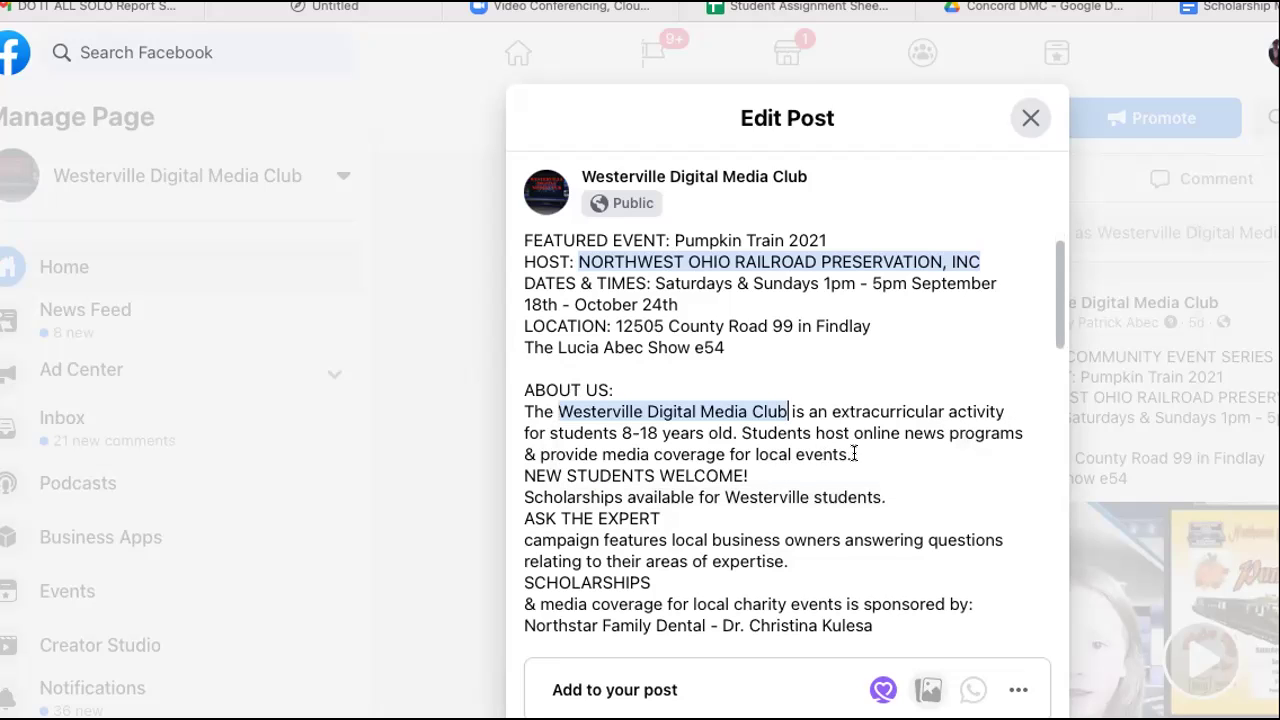
- Insert a blank line before each of the headings NEW STUDENTS WELCOME!, ASK THE EXPERT and SCHOLARSHIPS
click(854, 454)
key(Return)
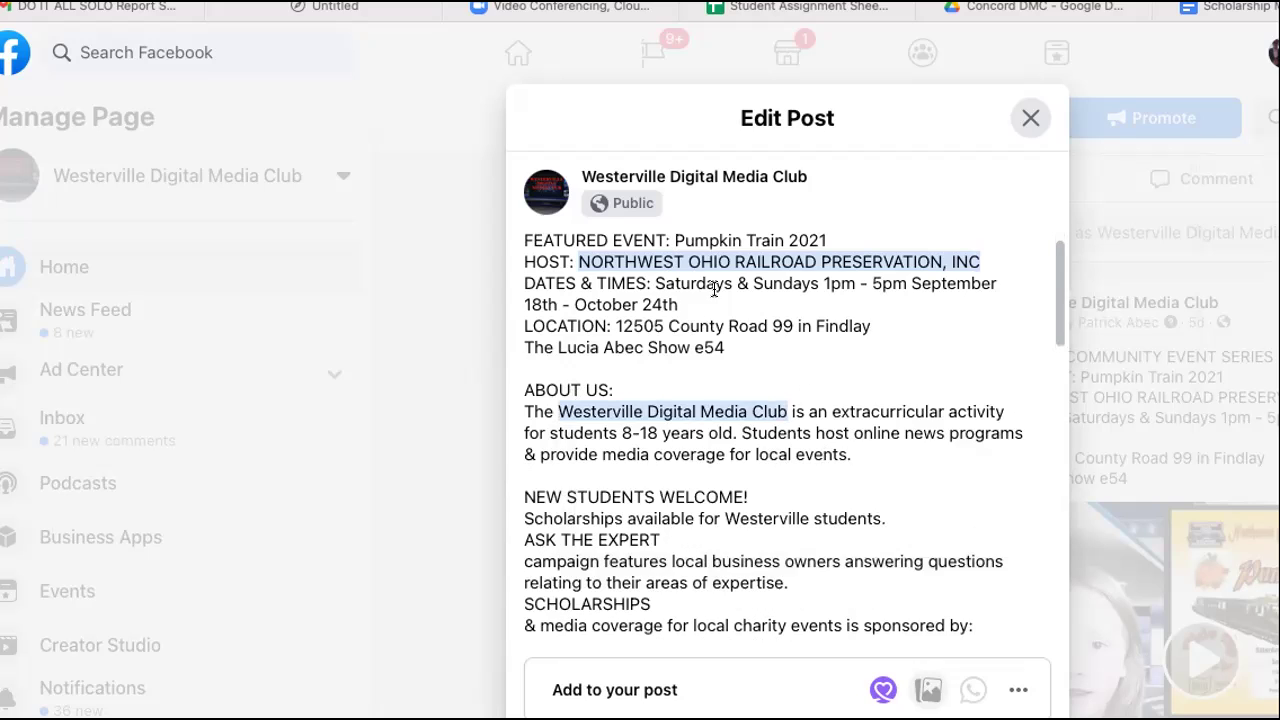
scroll(714, 288, down, 5)
scroll(670, 328, up, 4)
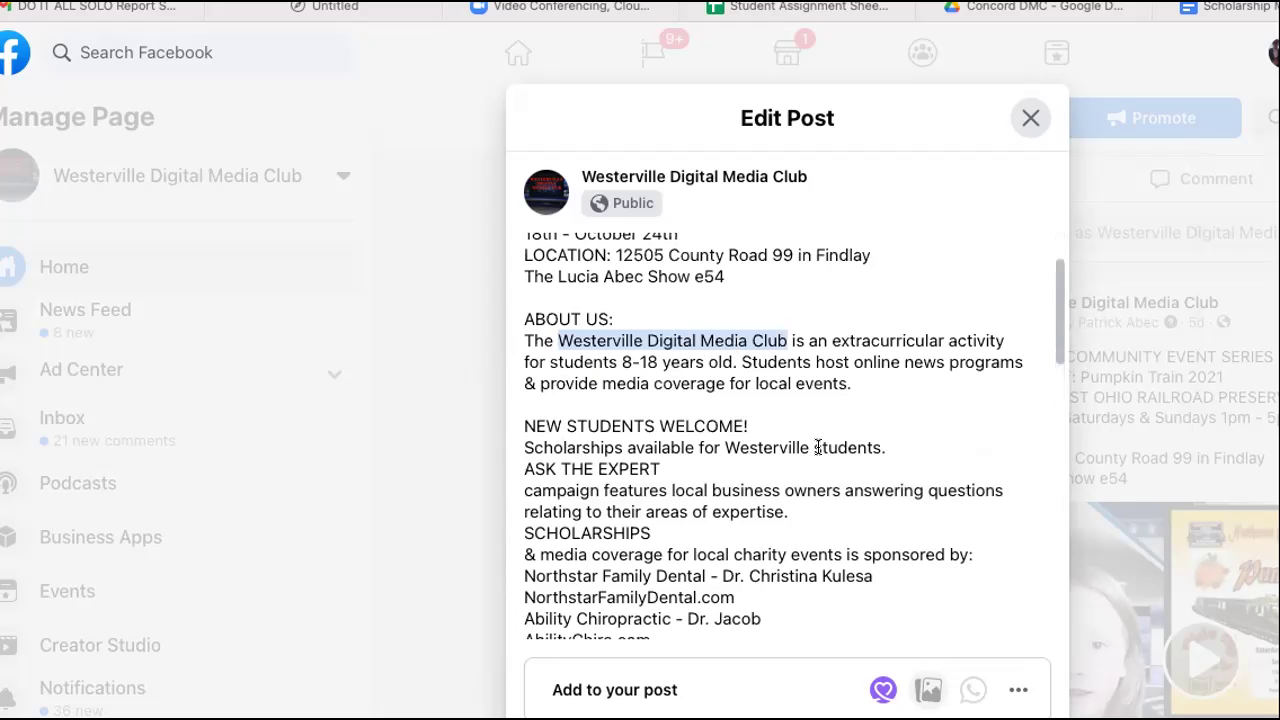
click(900, 451)
key(Return)
click(793, 532)
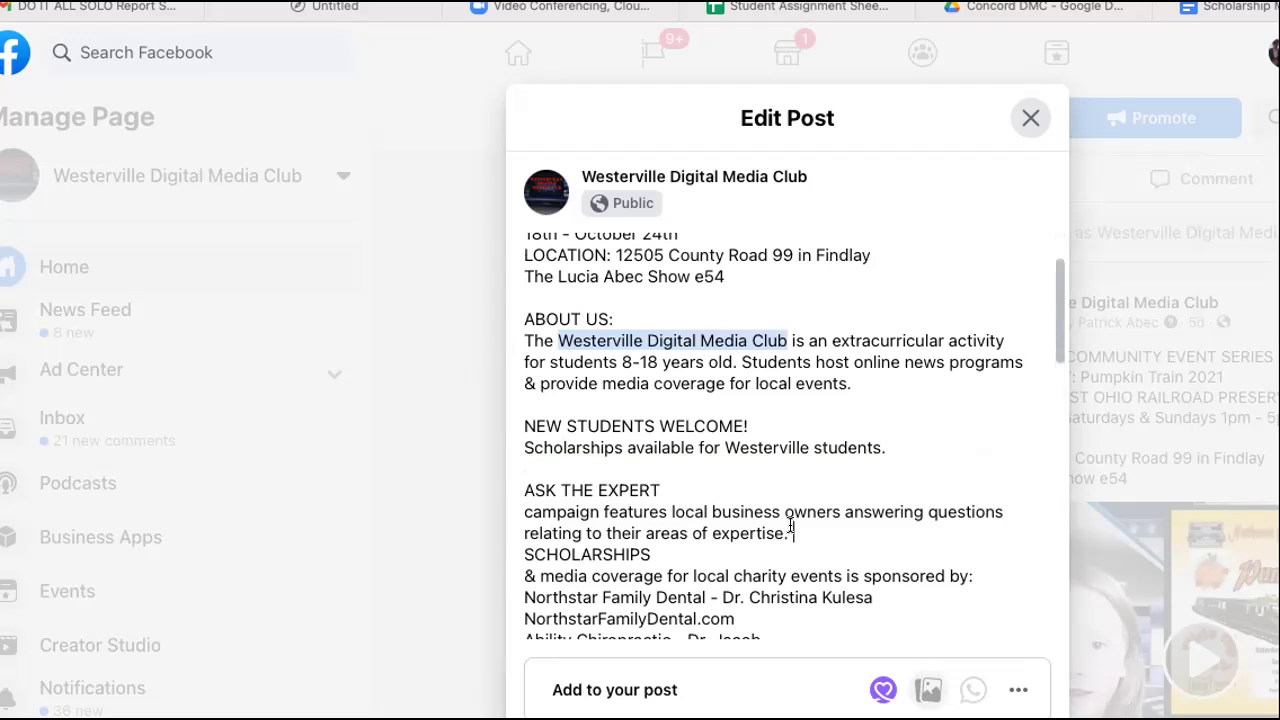
key(Return)
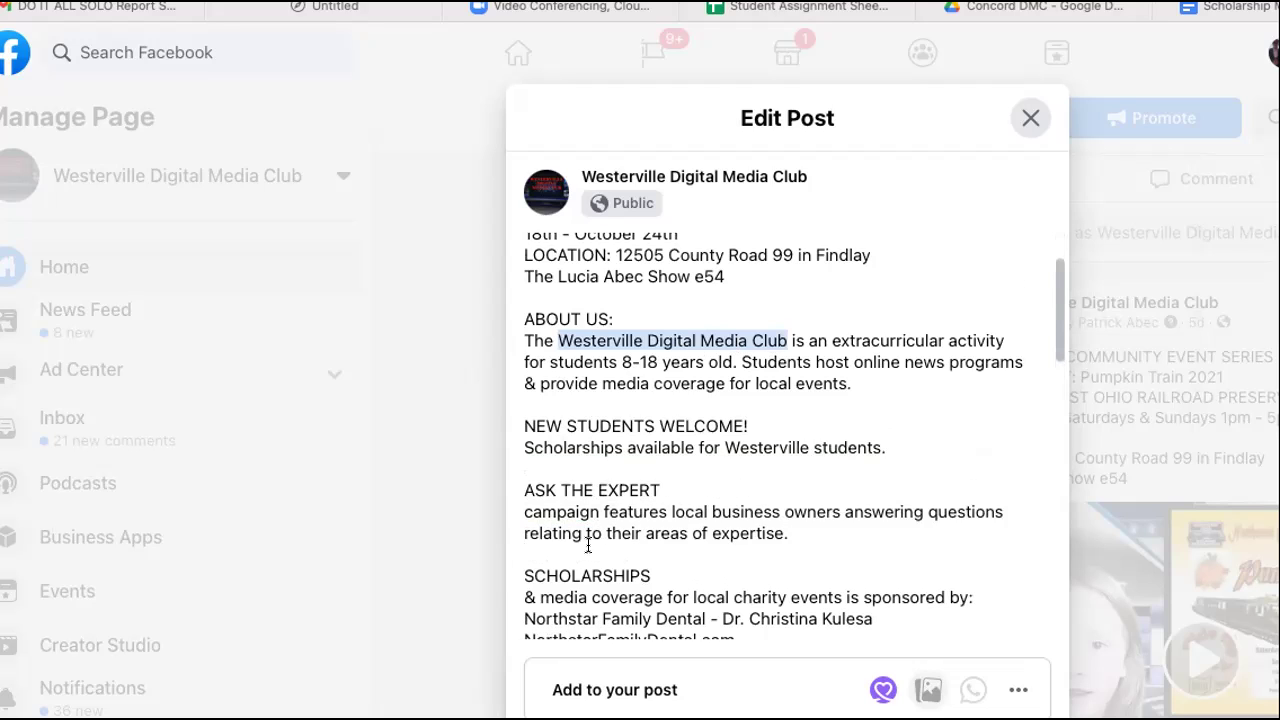
- Tag the Northstar Family Dental page with 1.7K likes in the sponsor list and put an @ sign before Ability Chiropractic
scroll(588, 546, down, 1)
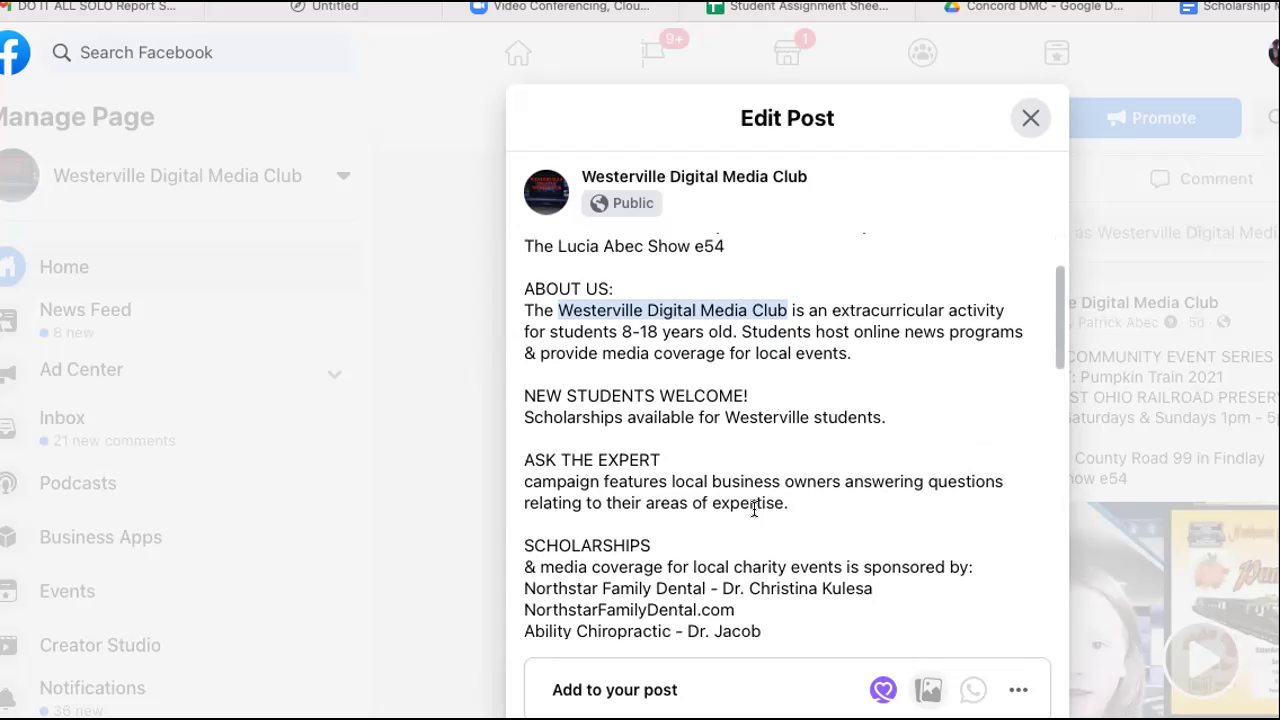
scroll(575, 495, down, 5)
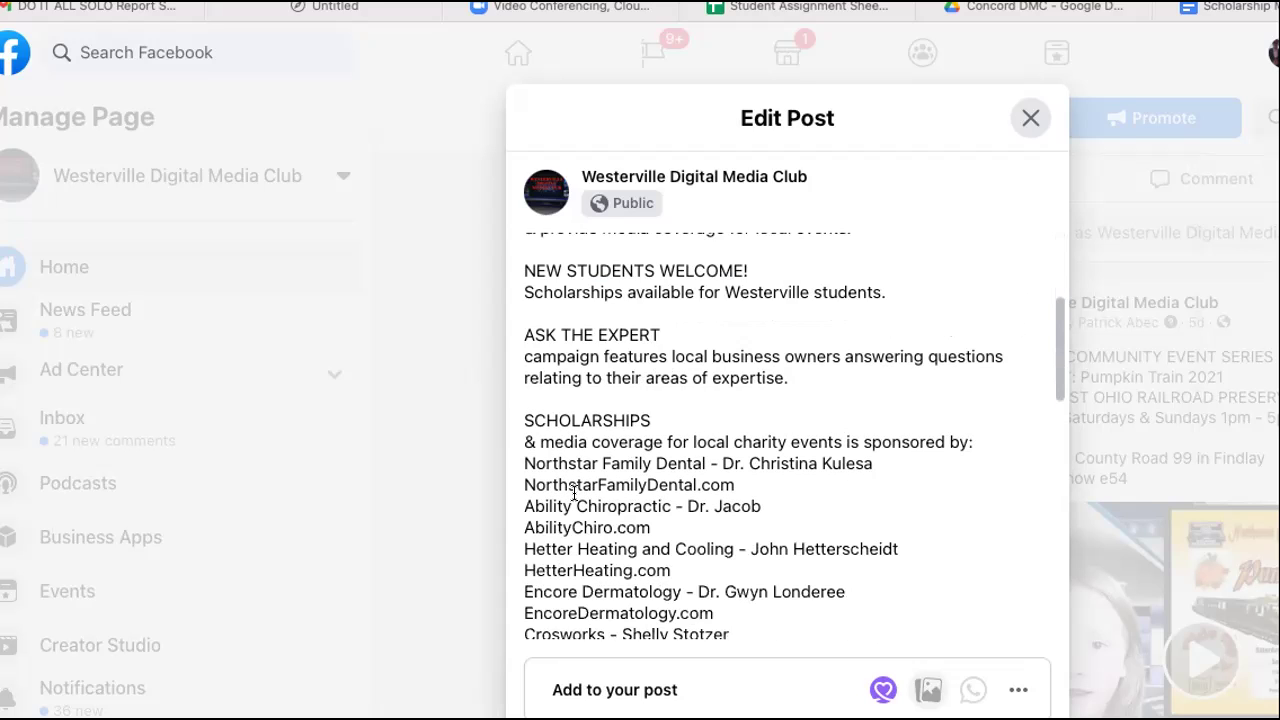
scroll(660, 320, down, 2)
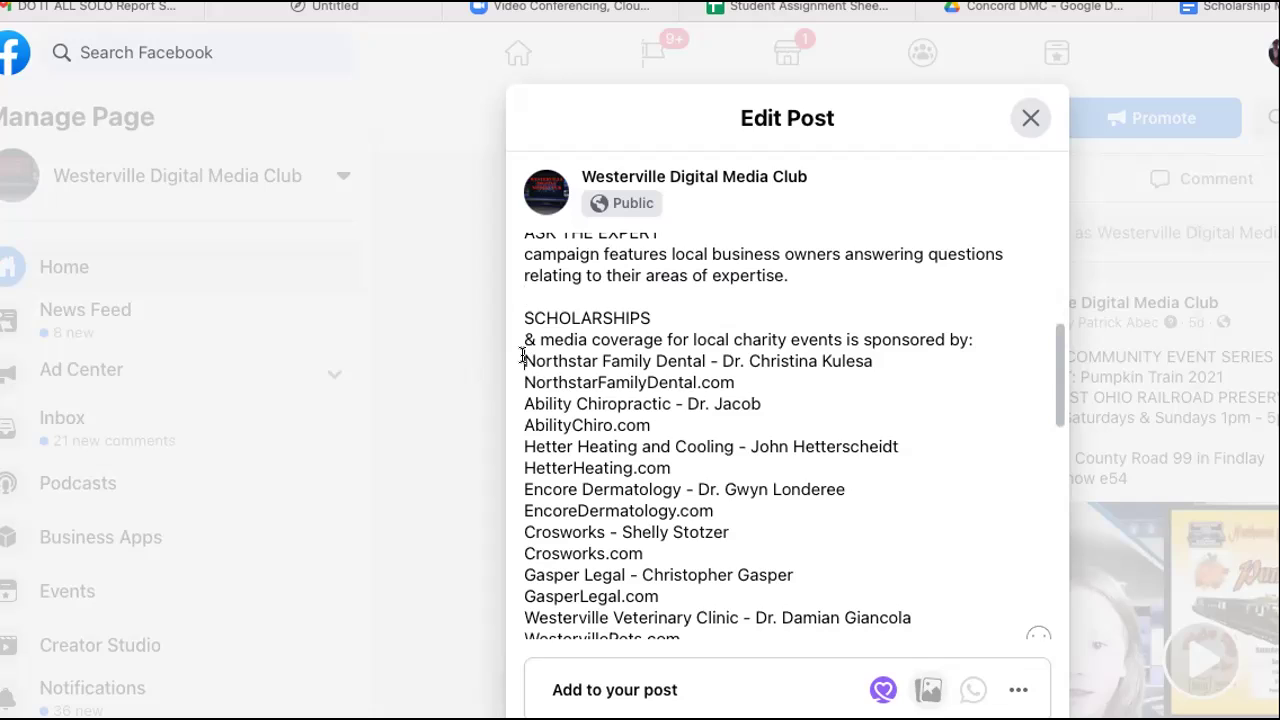
text(@)
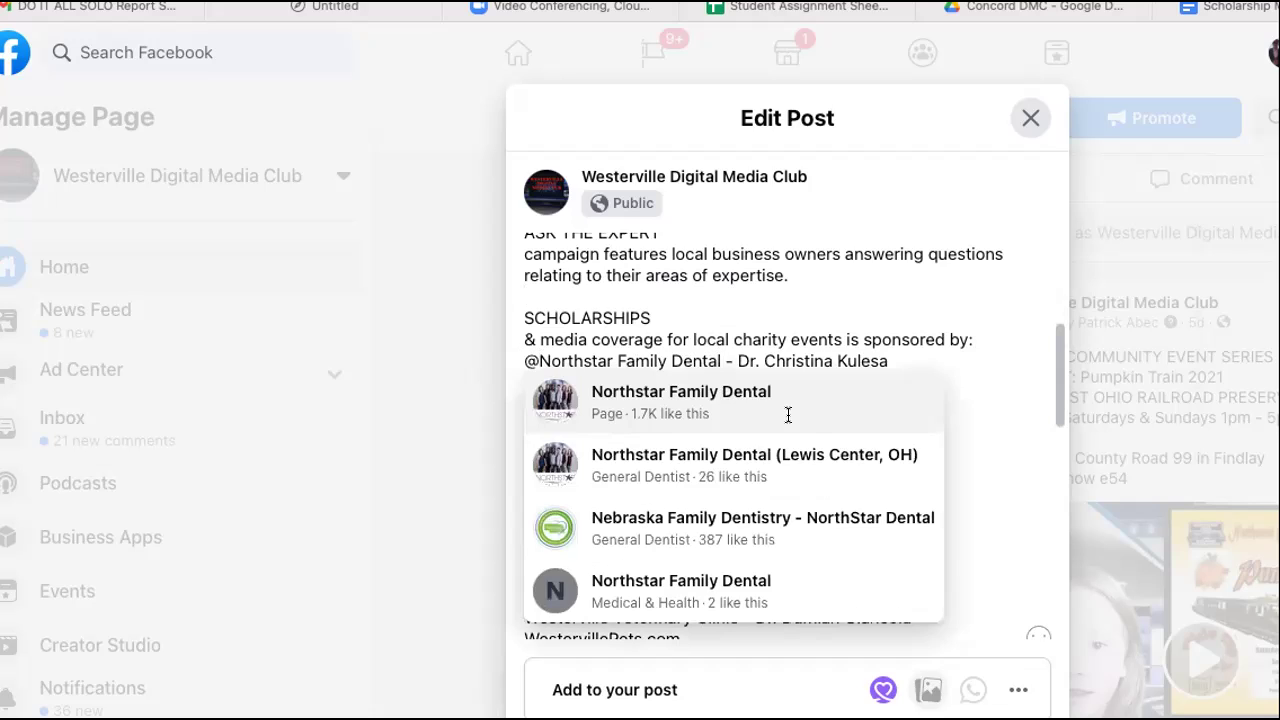
click(781, 418)
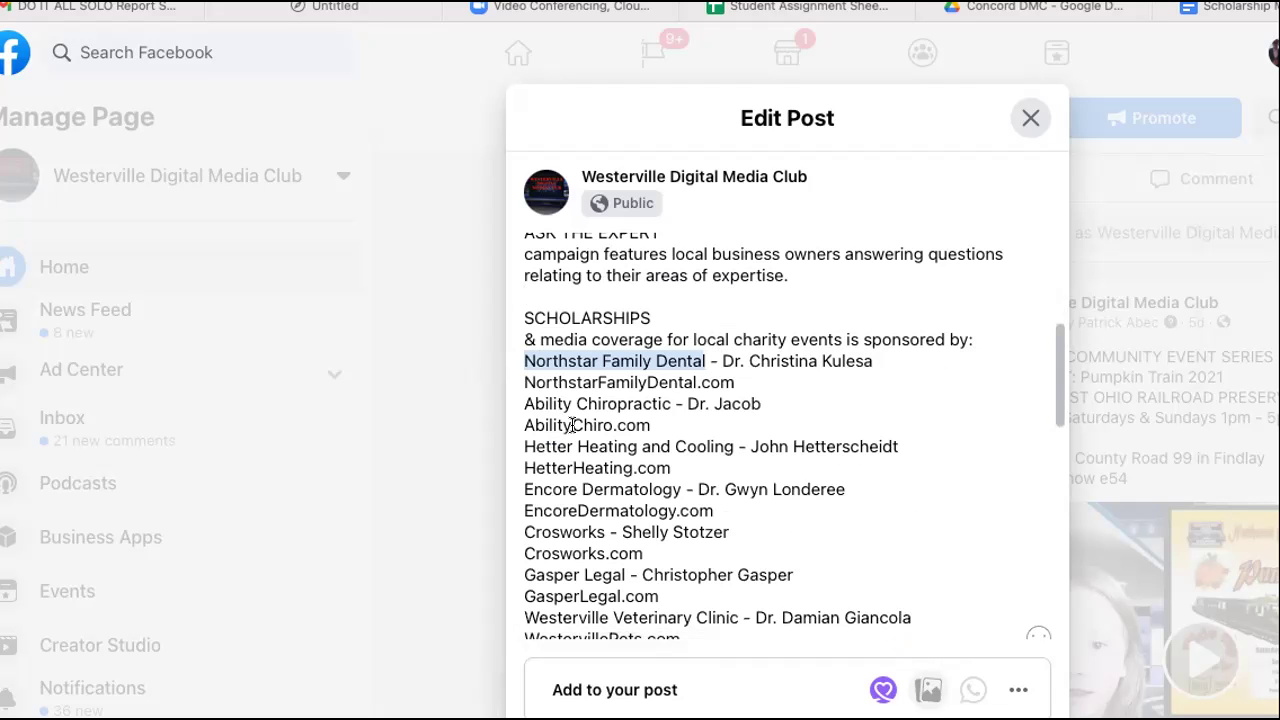
click(521, 403)
text(@)
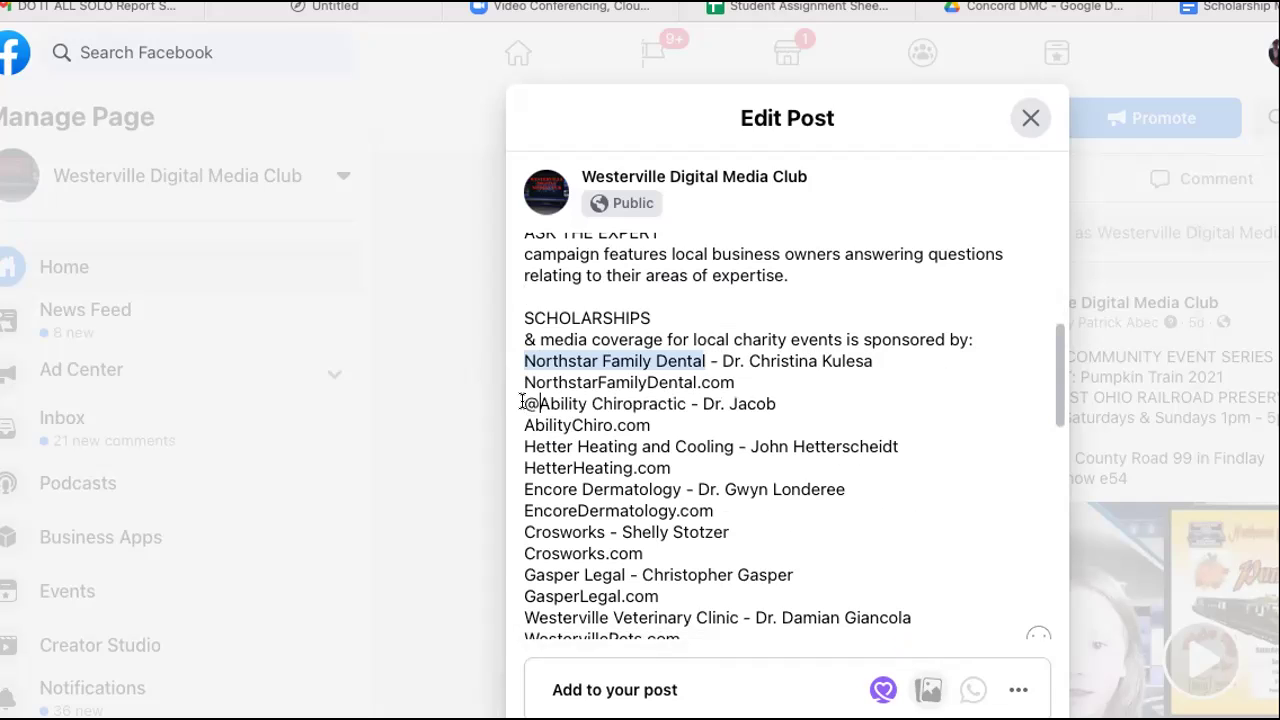
click(688, 403)
- Tag the Hetter Heating community page and the Encore Dermatology dermatologist page in their sponsor lines
click(524, 446)
text(@)
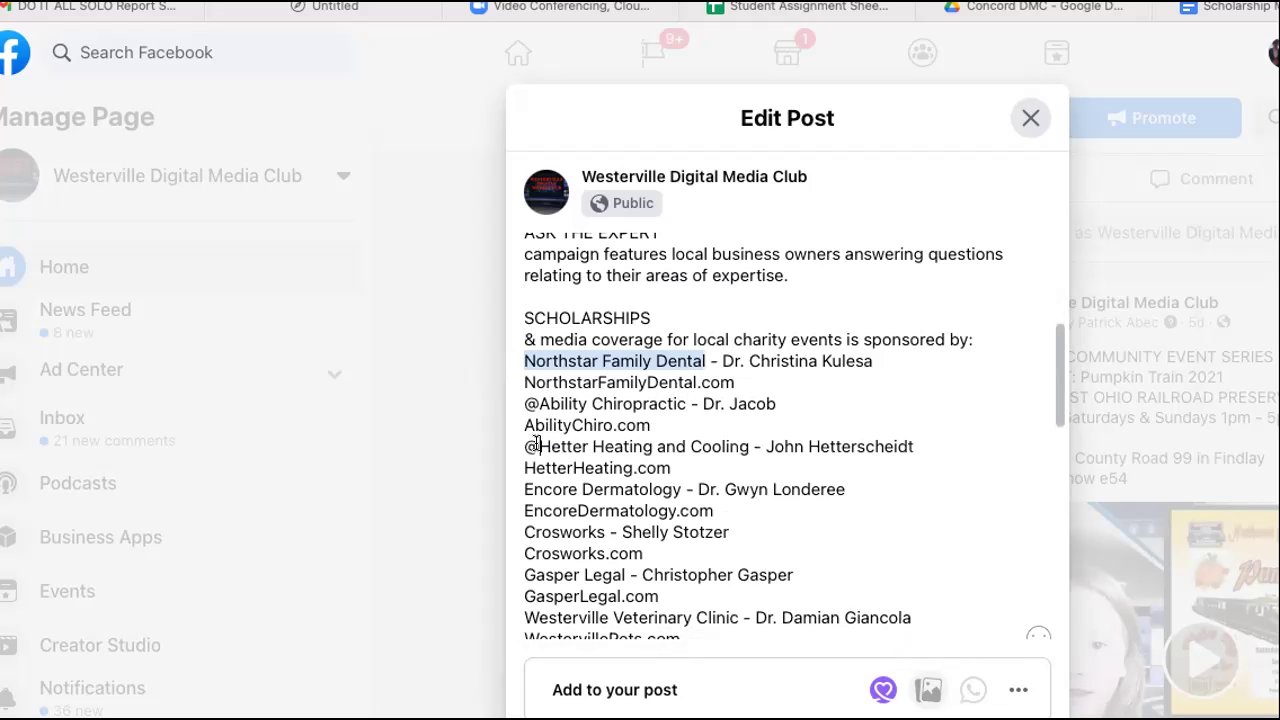
click(653, 447)
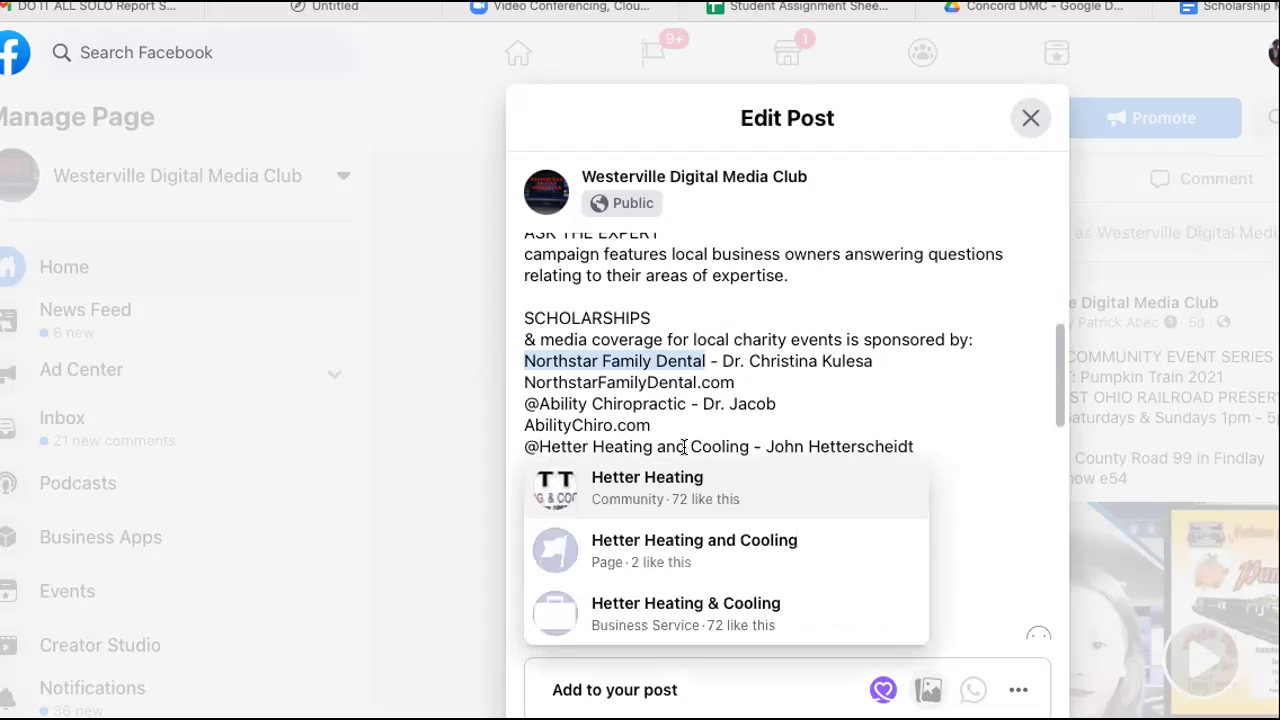
click(655, 480)
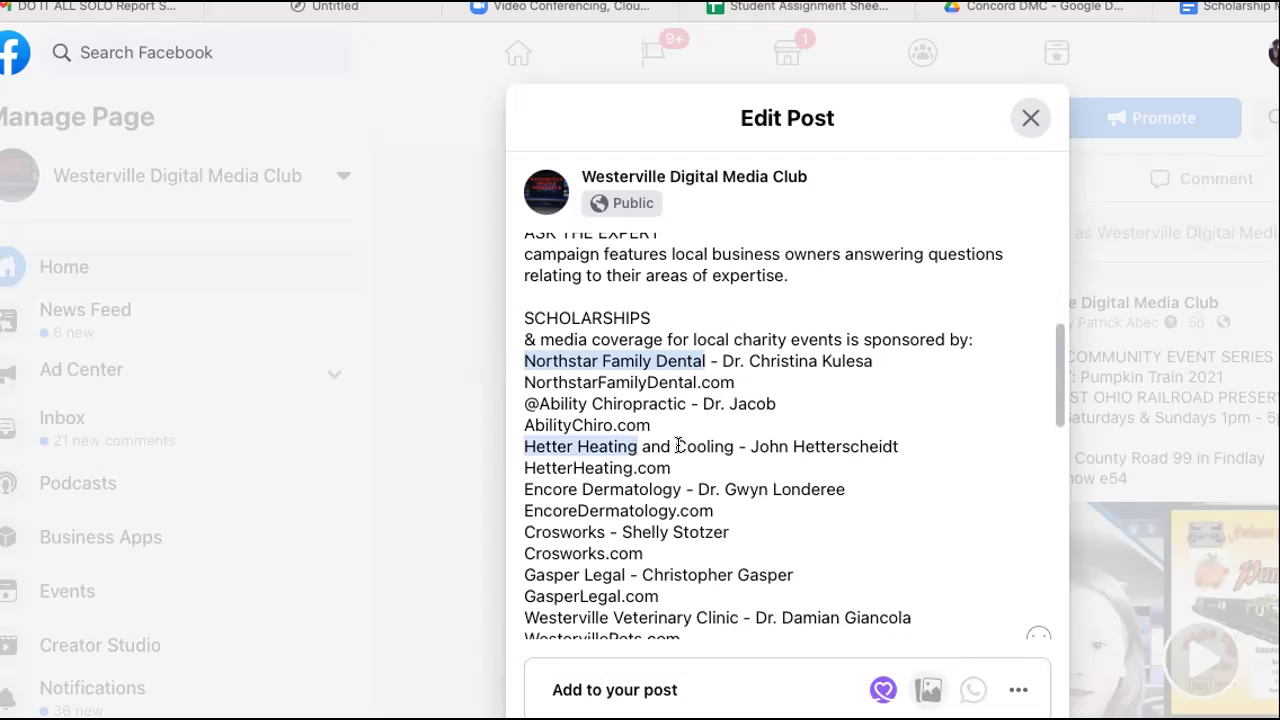
click(524, 489)
text(@)
click(696, 489)
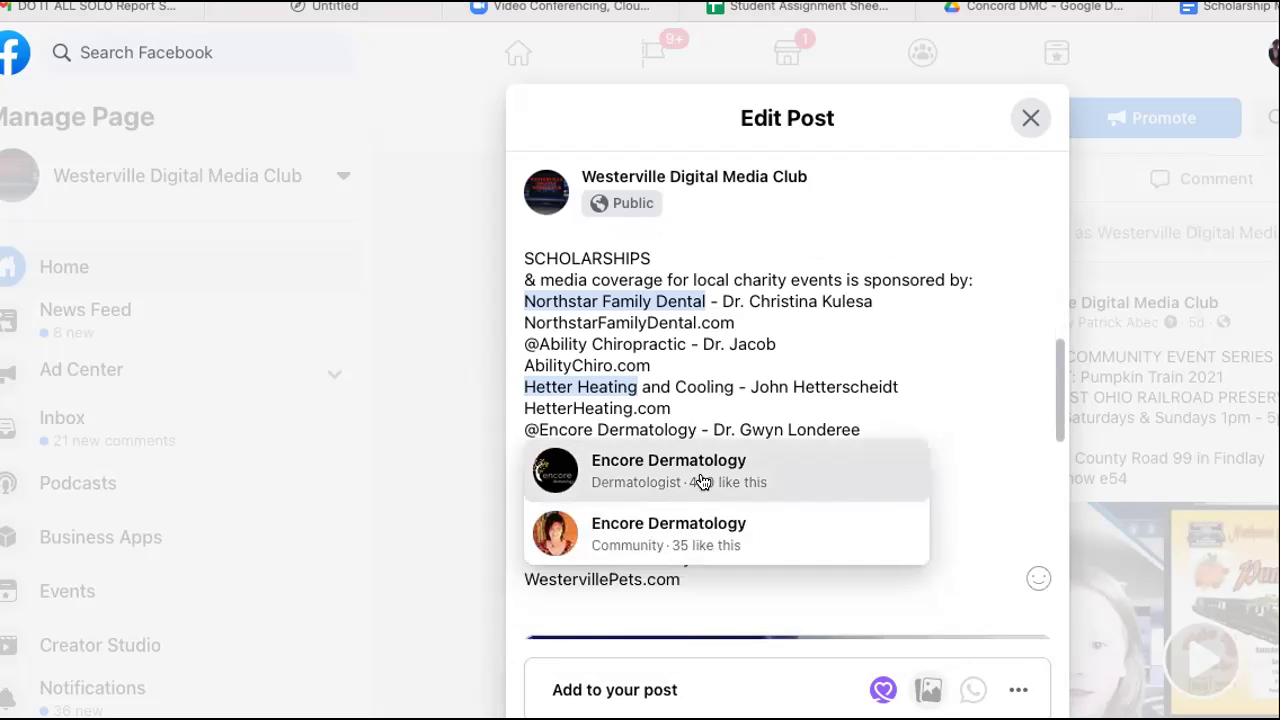
click(703, 480)
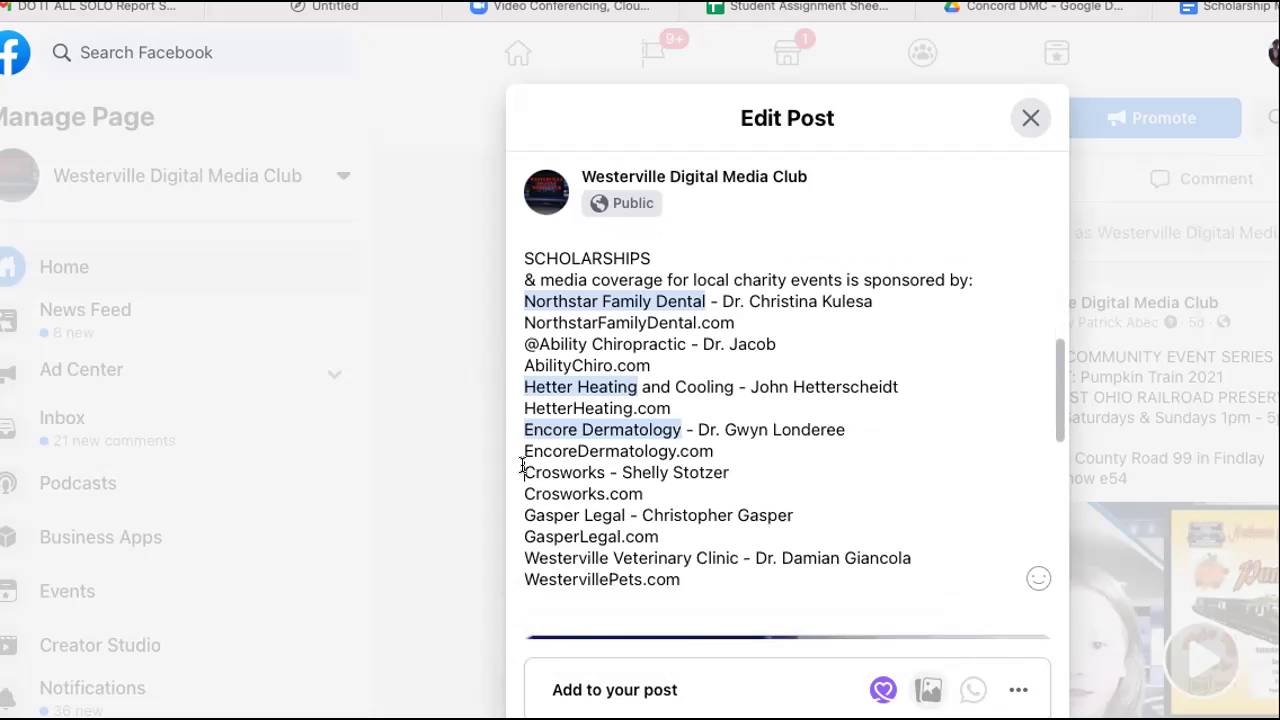
- Tag the Crosworks and Gasper Legal pages in their sponsor lines
click(524, 472)
text(@)
click(621, 472)
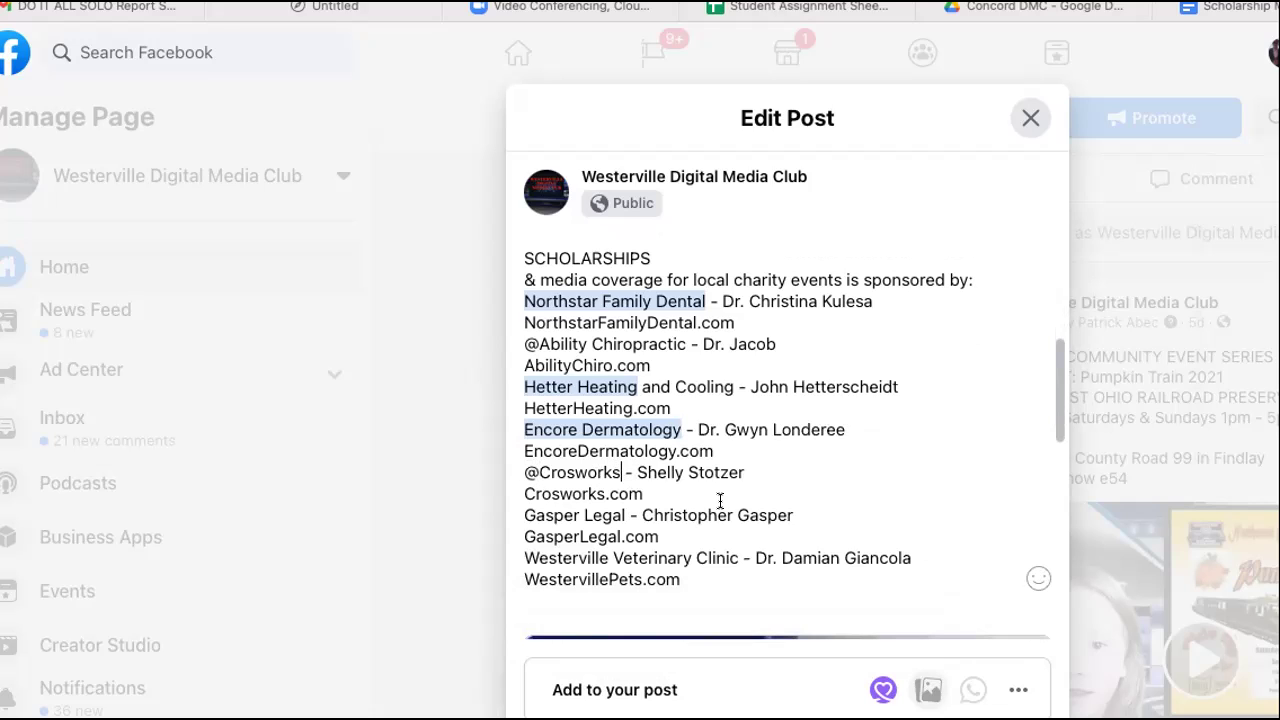
click(720, 500)
click(526, 515)
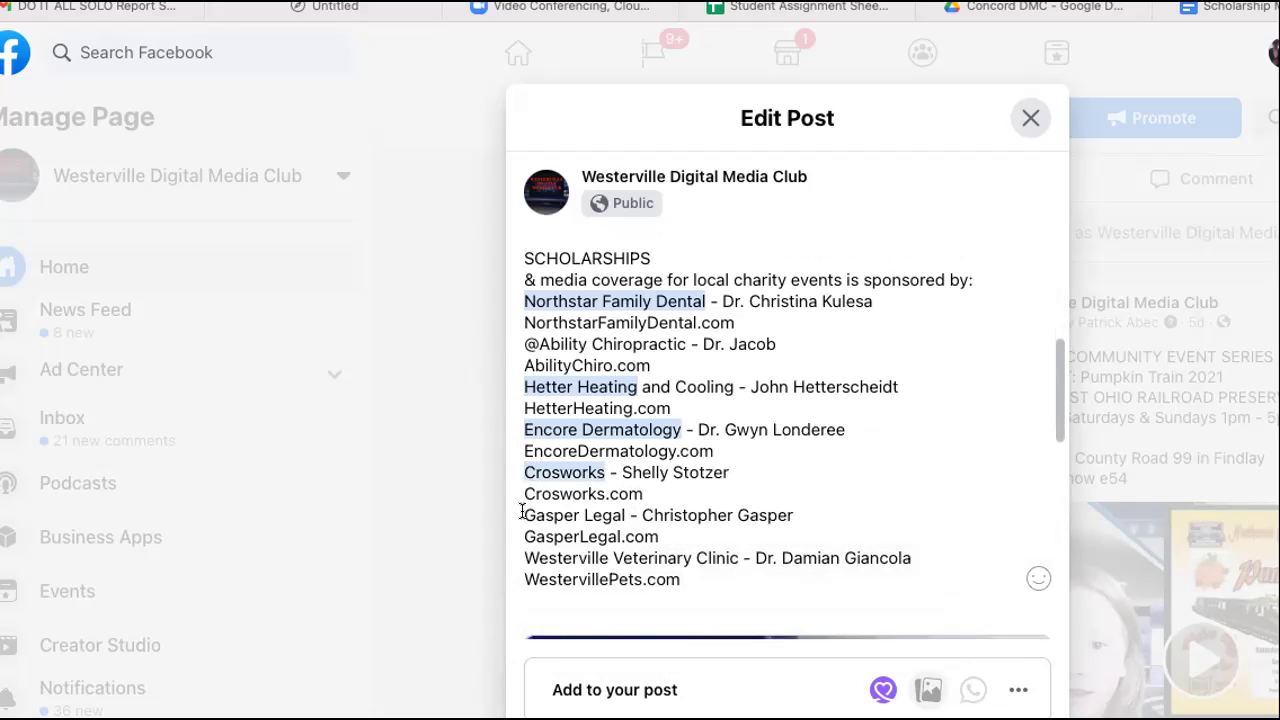
text(@)
click(642, 515)
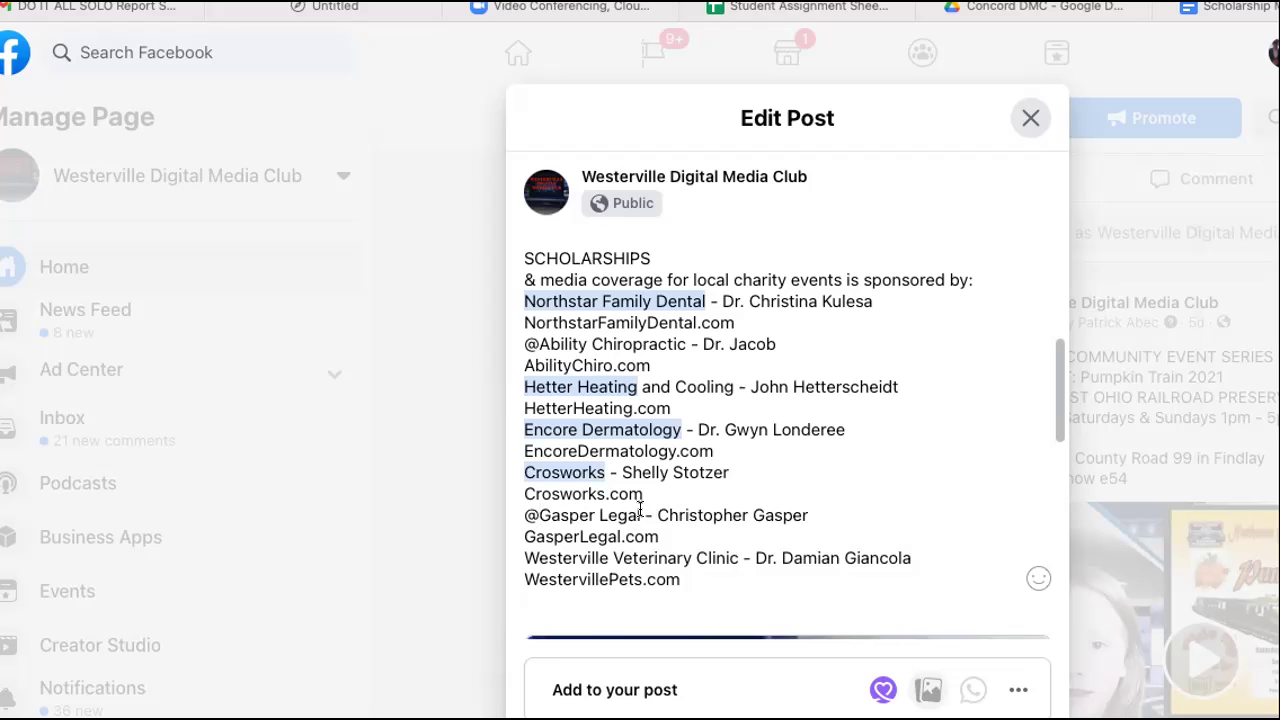
click(634, 560)
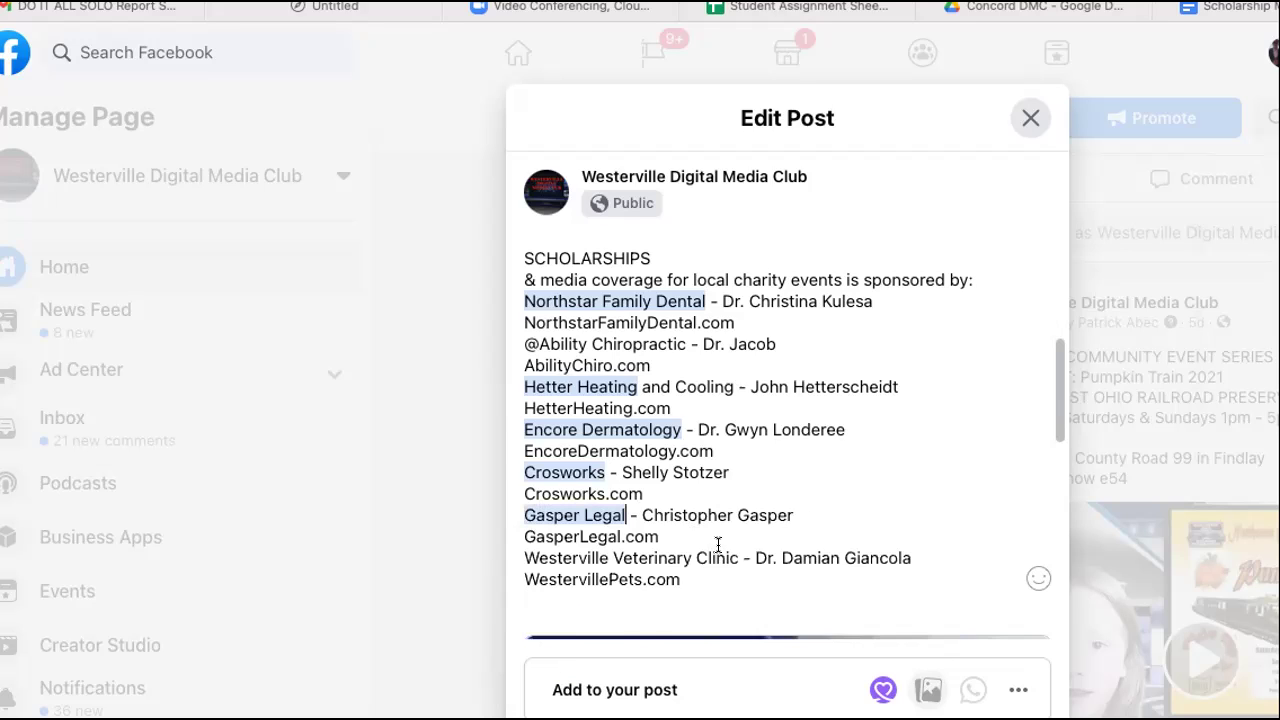
- Tag the Westerville Veterinary Clinic page and the Ability Chiropractic (Westerville, OH) page in their sponsor lines
scroll(714, 543, down, 1)
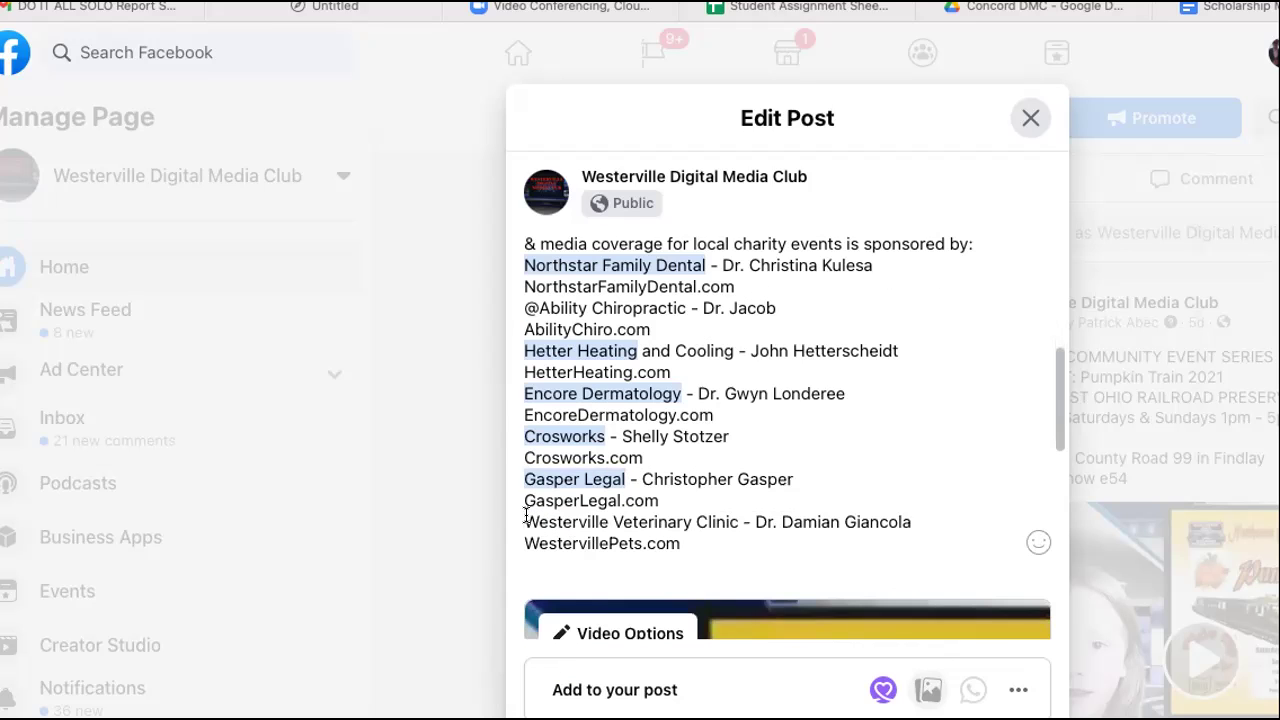
text(@)
click(754, 518)
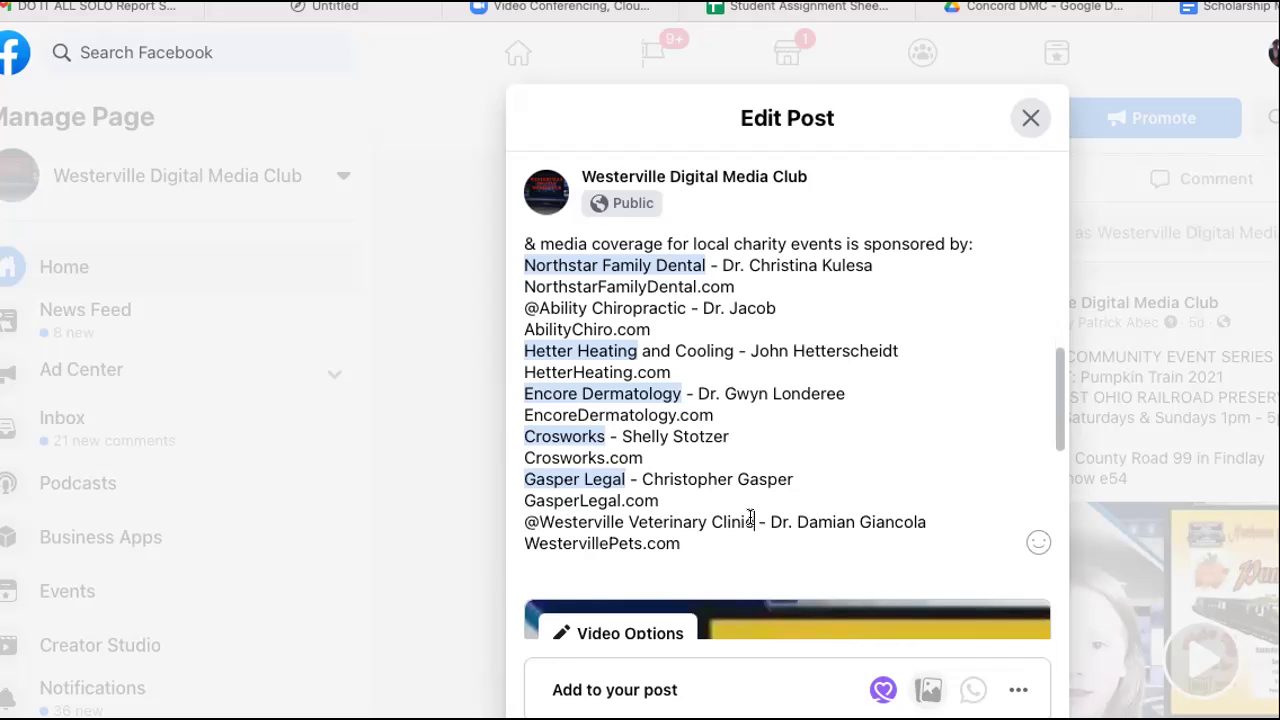
click(762, 553)
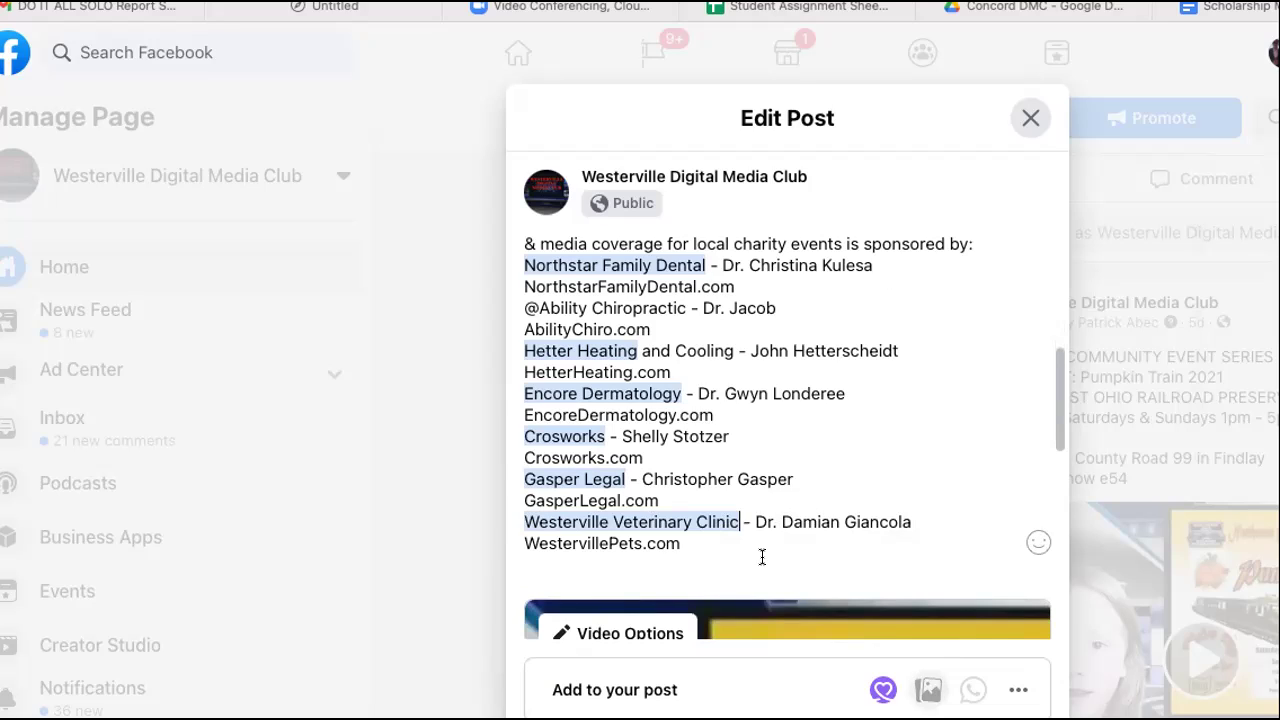
click(684, 307)
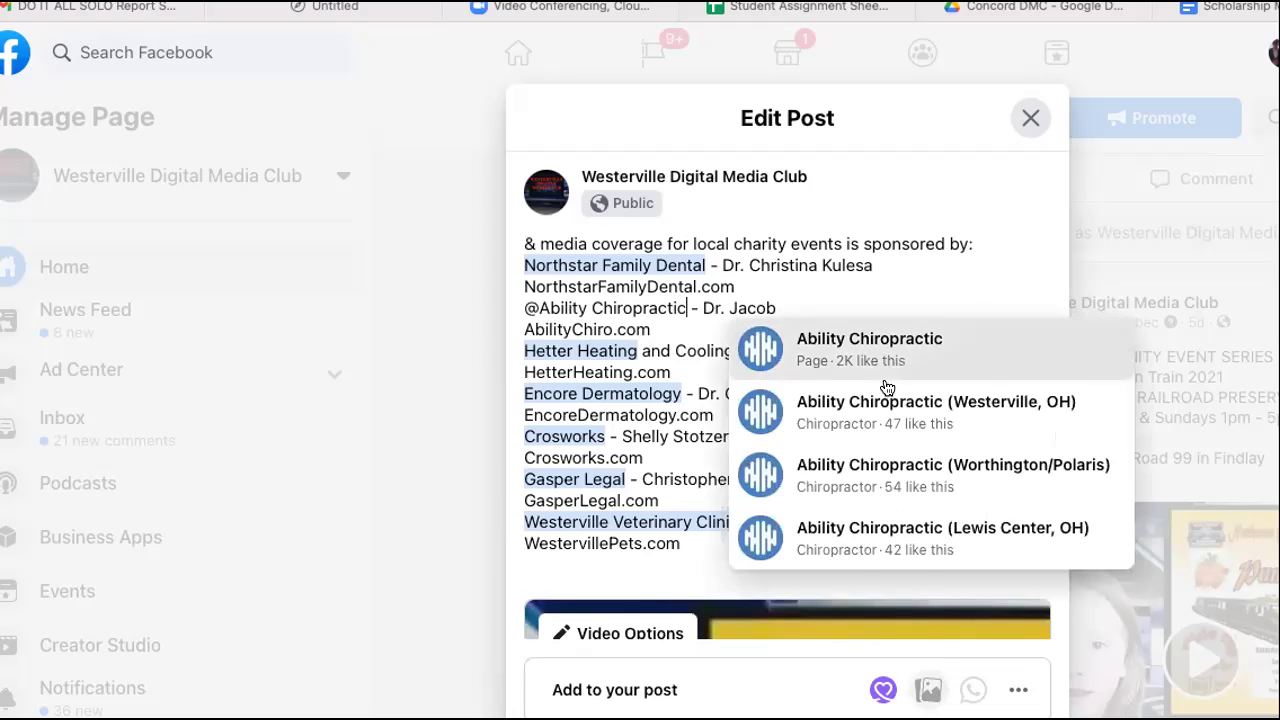
click(1000, 410)
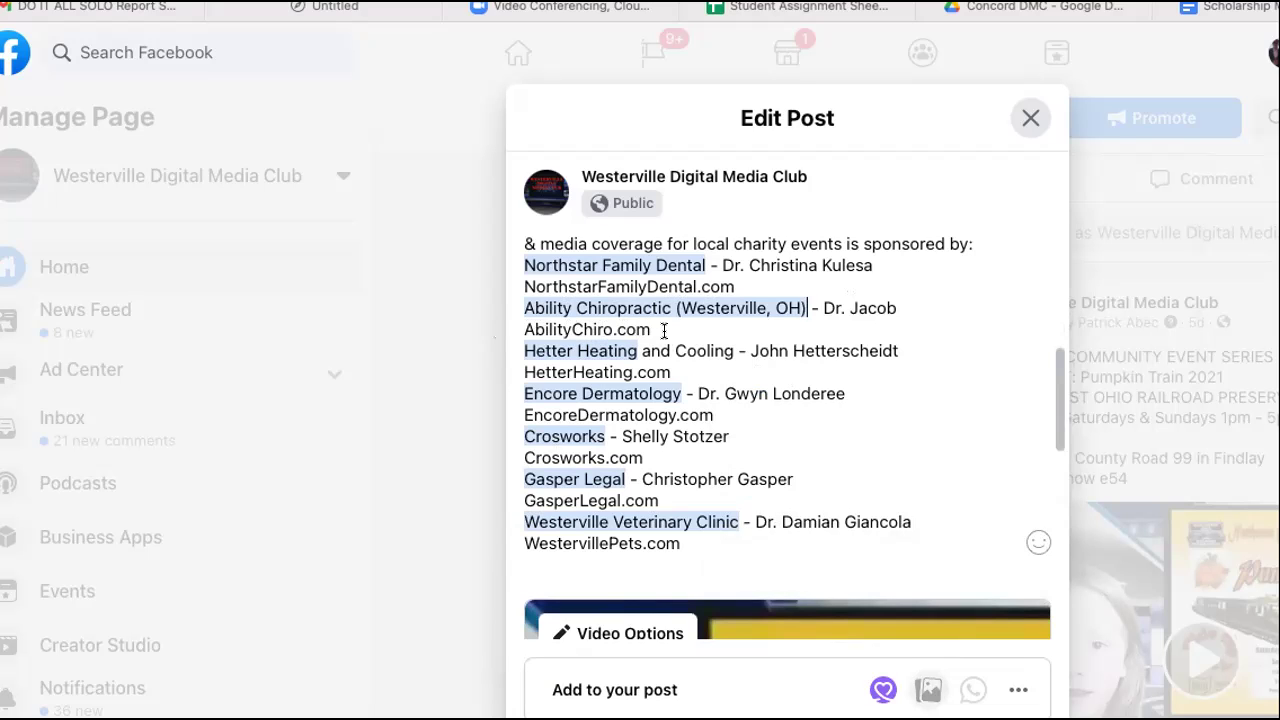
- Review the whole edited post text from the event heading to the last sponsor and save the post
scroll(664, 330, up, 6)
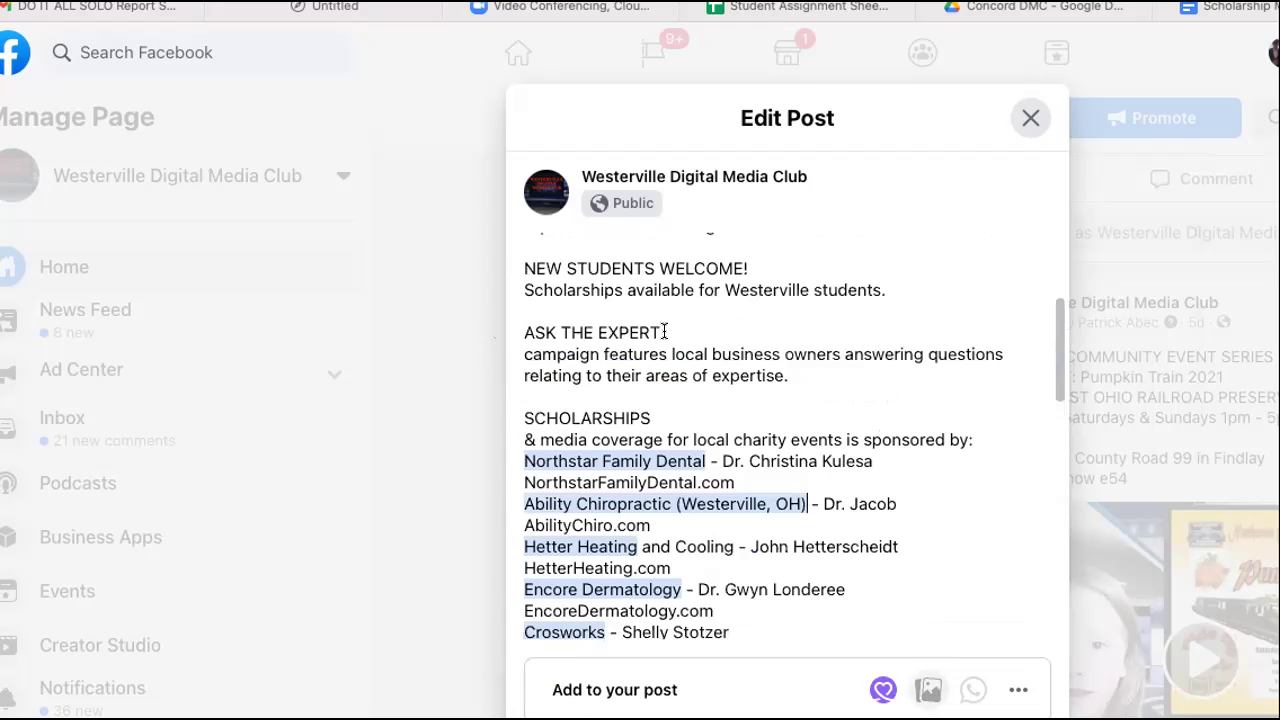
scroll(664, 330, up, 4)
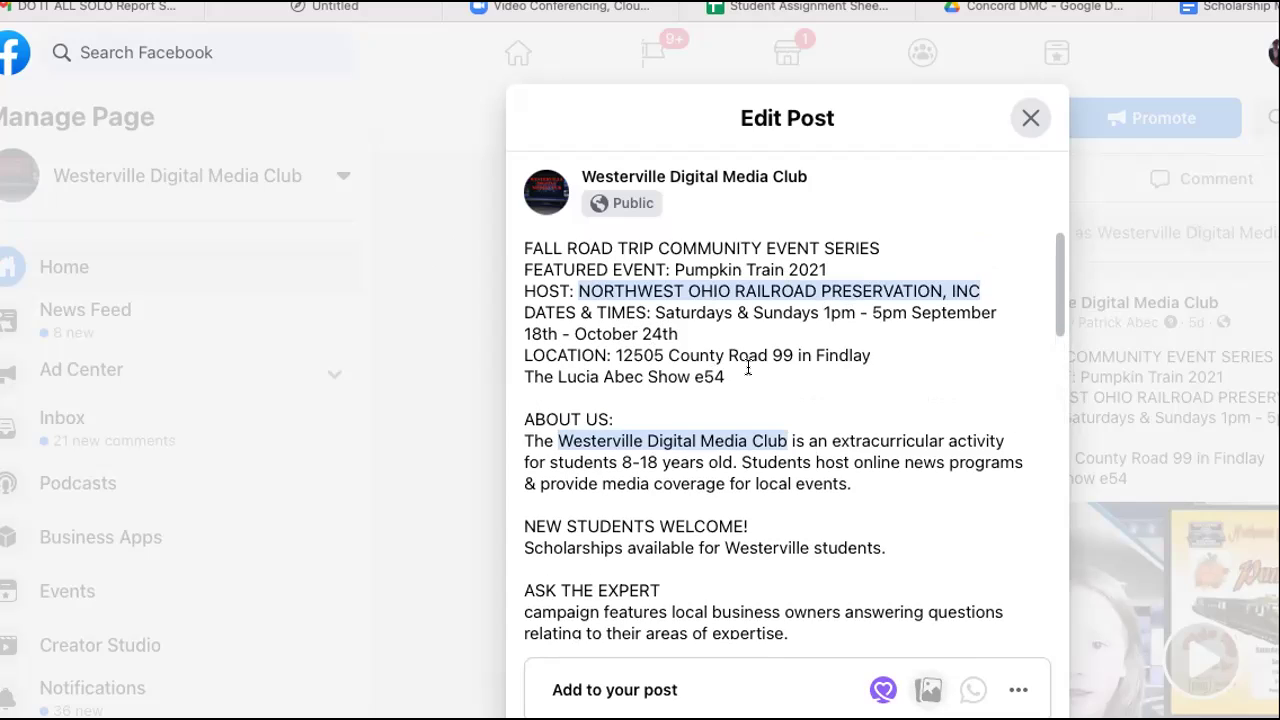
scroll(748, 368, down, 10)
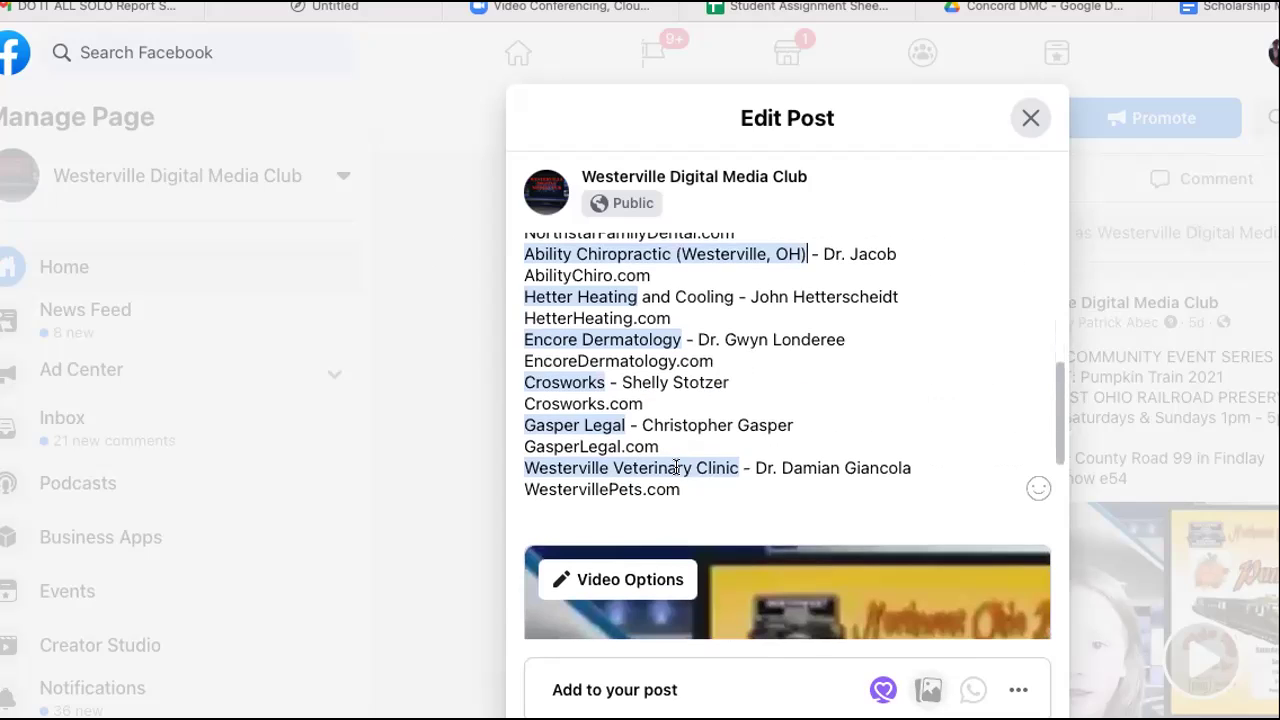
scroll(624, 463, up, 4)
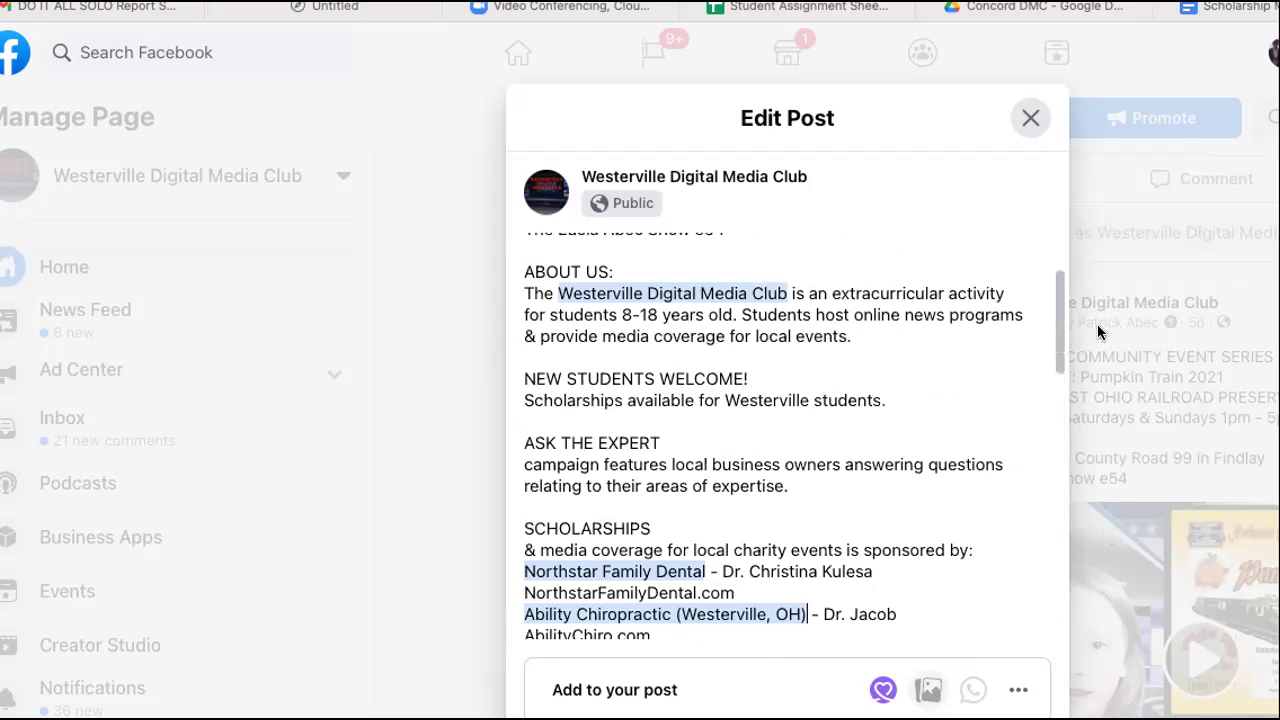
scroll(972, 512, down, 5)
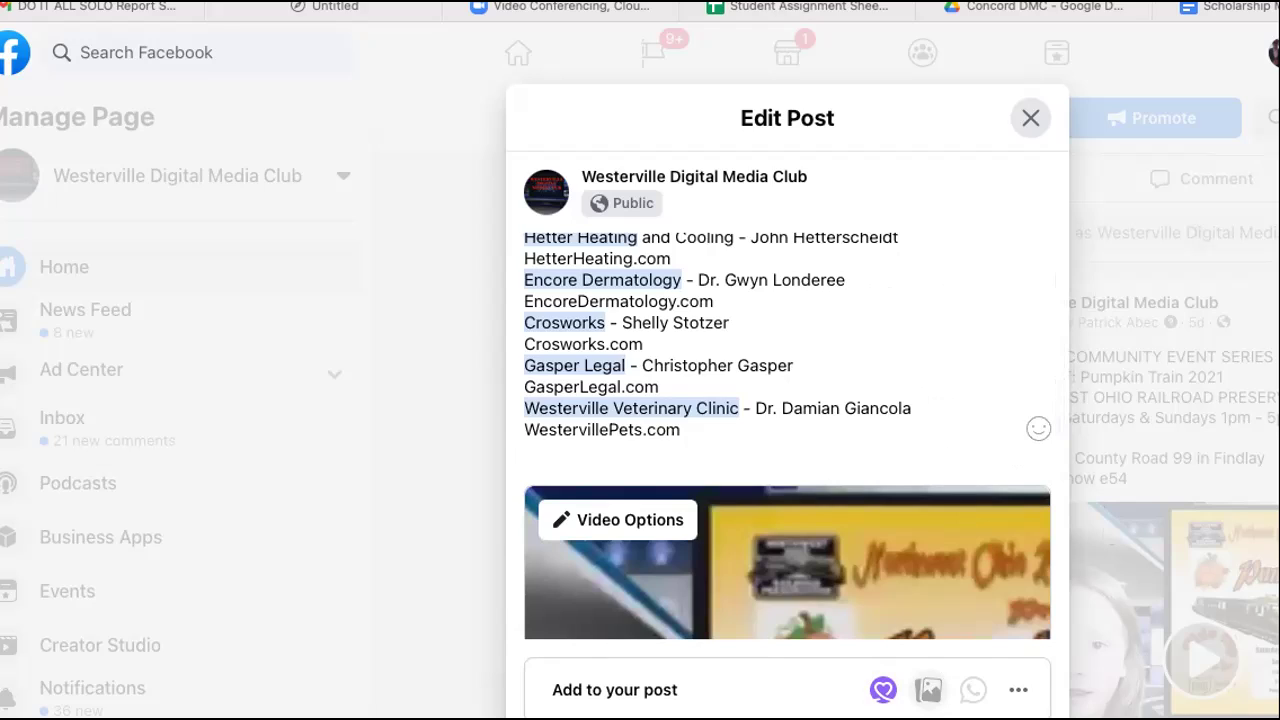
click(800, 704)
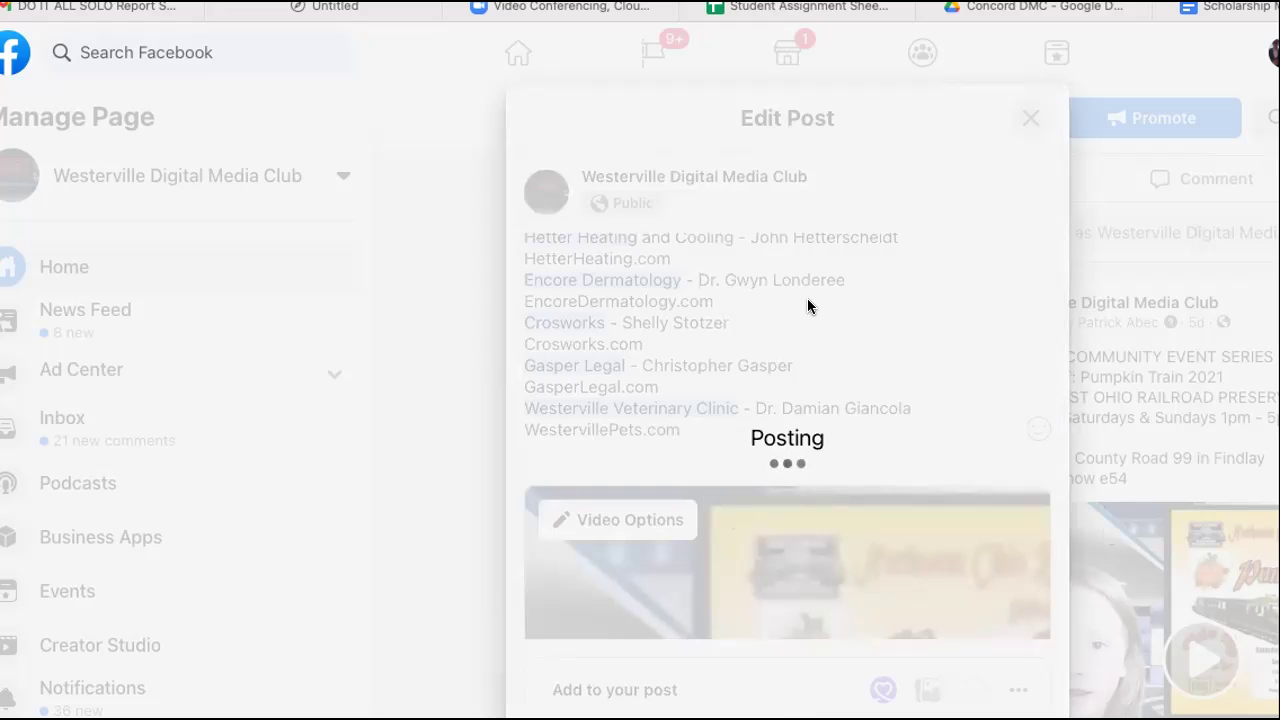
- Narrow the browser window and check the saved Pumpkin Train 2021 post's host, club and sponsor tags on the club page
scroll(912, 482, down, 5)
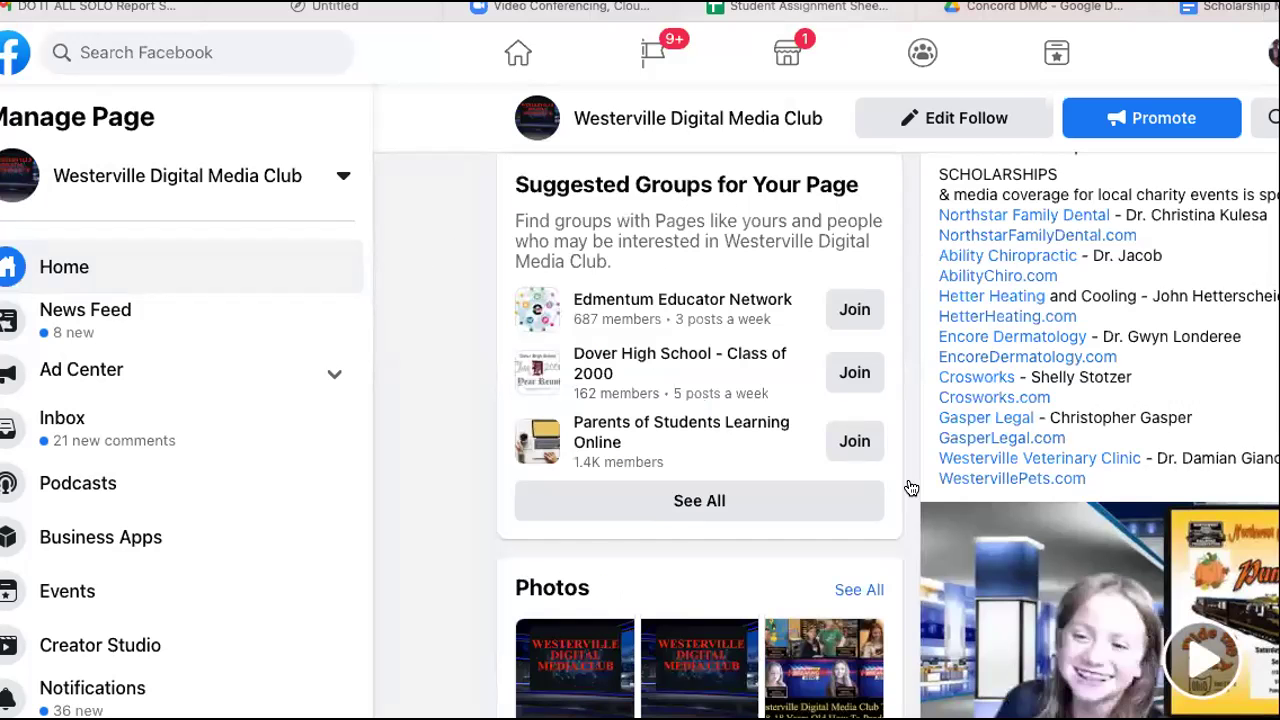
scroll(910, 486, down, 5)
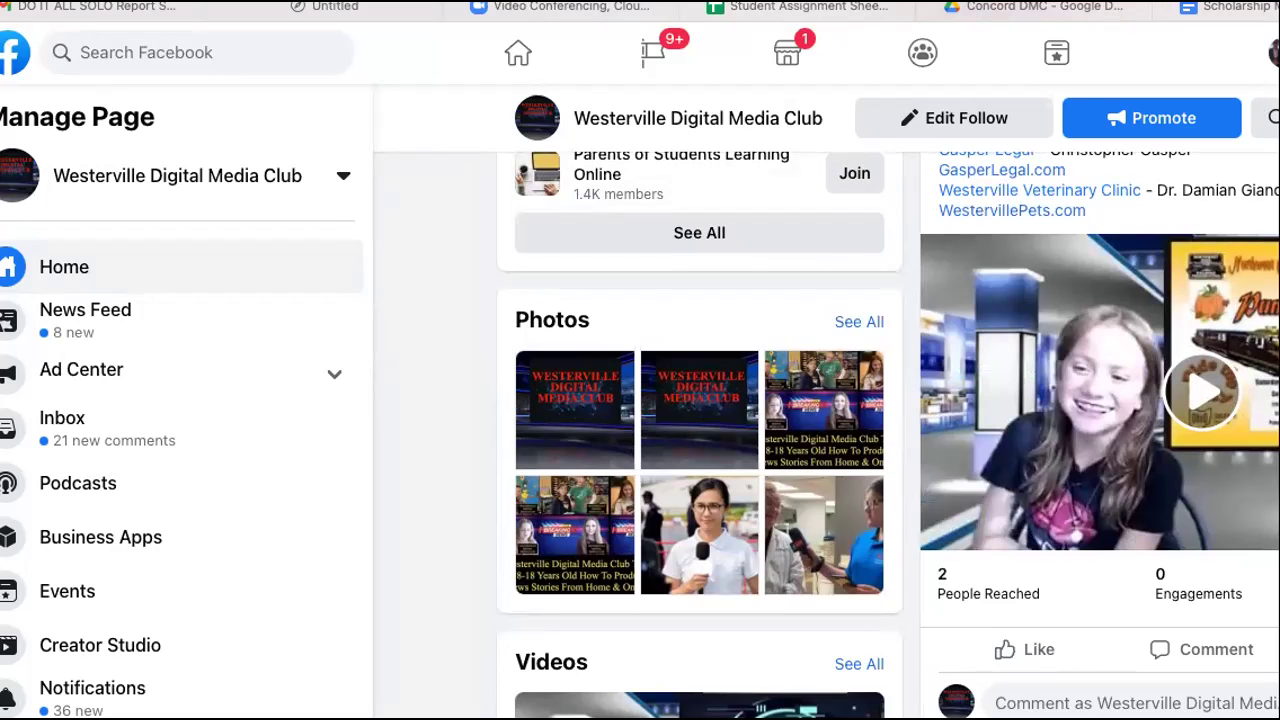
drag(1279, 240, 1240, 240)
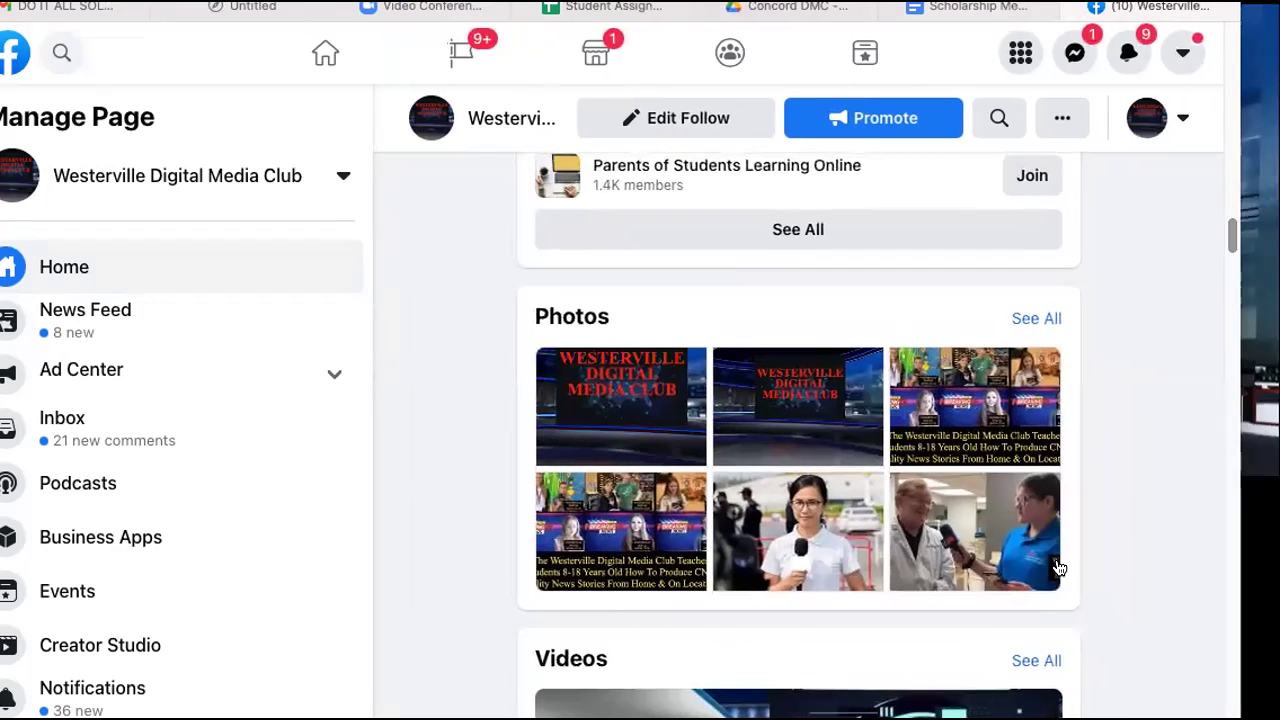
scroll(1059, 568, down, 7)
scroll(1059, 568, down, 15)
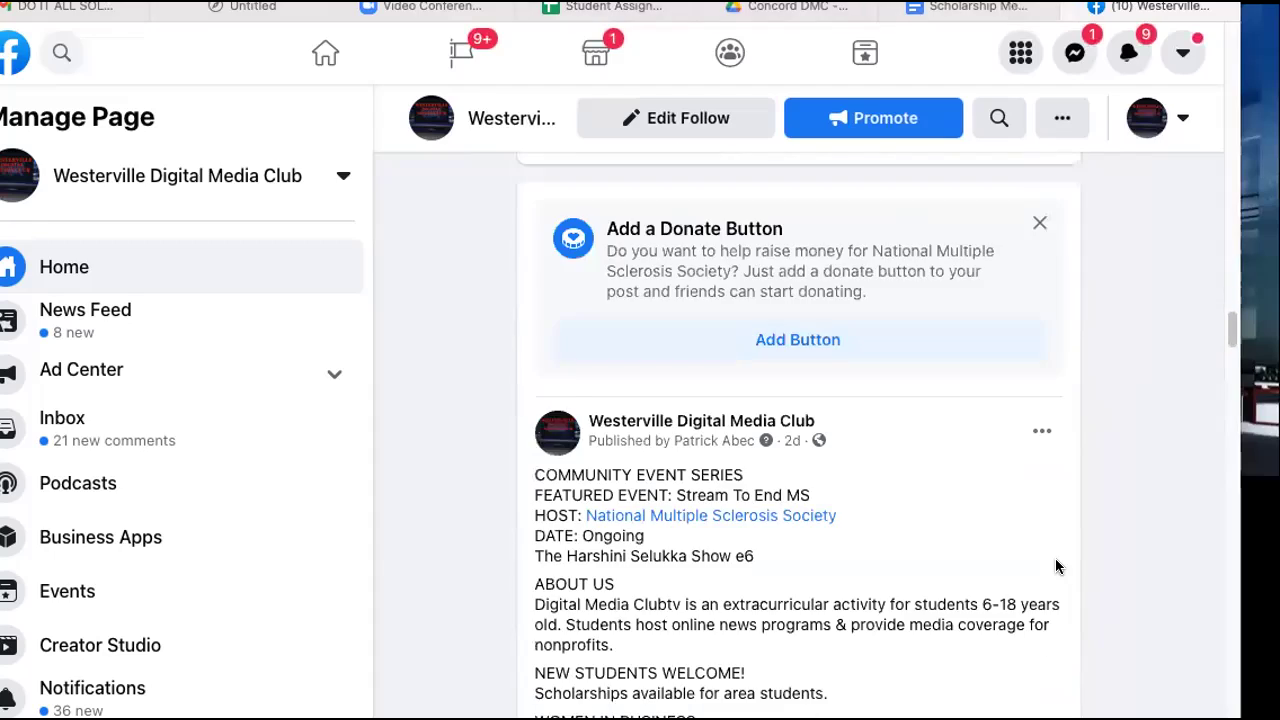
scroll(1059, 568, down, 15)
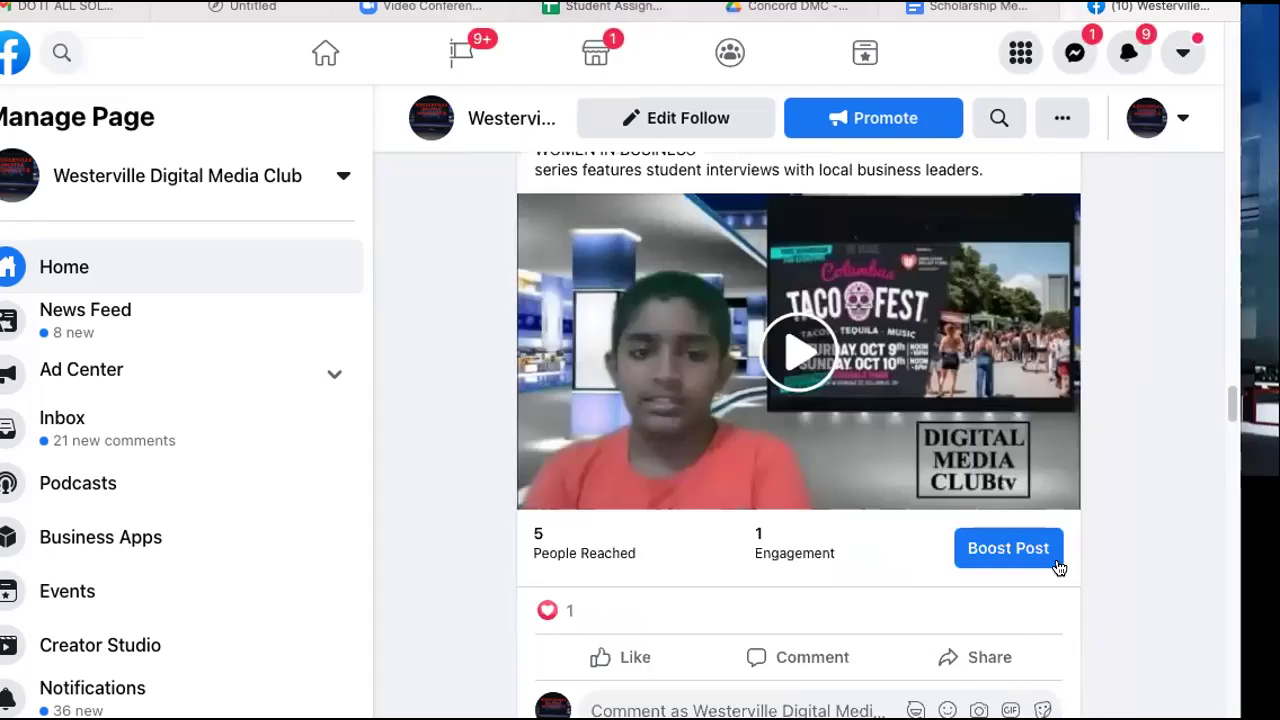
scroll(1059, 568, down, 5)
scroll(1059, 570, up, 5)
scroll(1059, 570, up, 3)
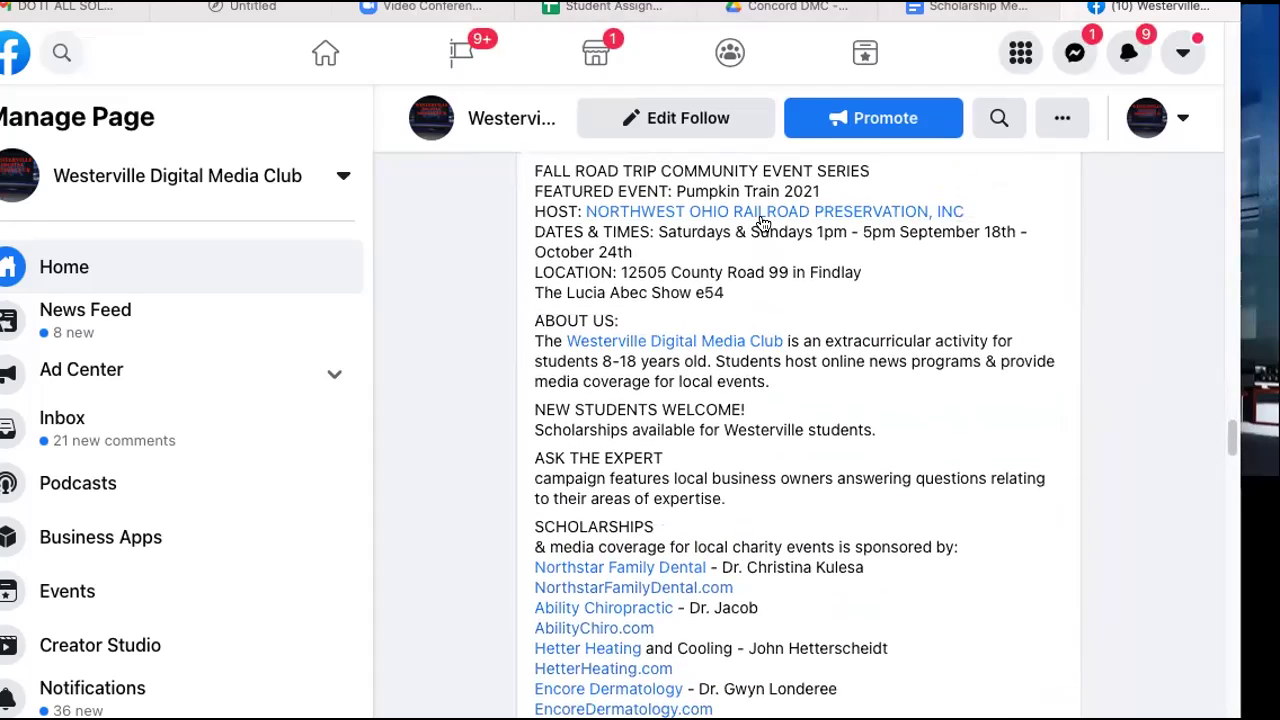
mouse_move(766, 214)
scroll(993, 416, down, 7)
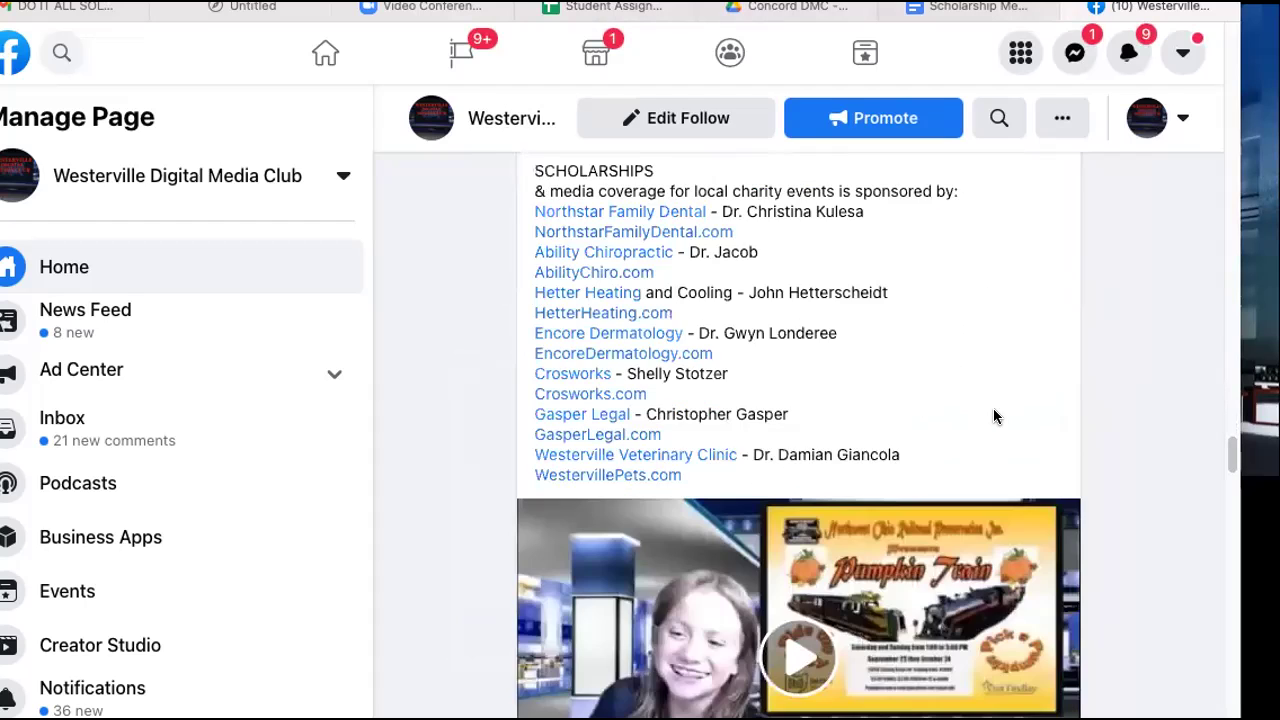
- Like the Pumpkin Train 2021 post as Westerville Digital Media Club and recheck its sponsor lines and video thumbnail
click(628, 539)
scroll(997, 537, up, 1)
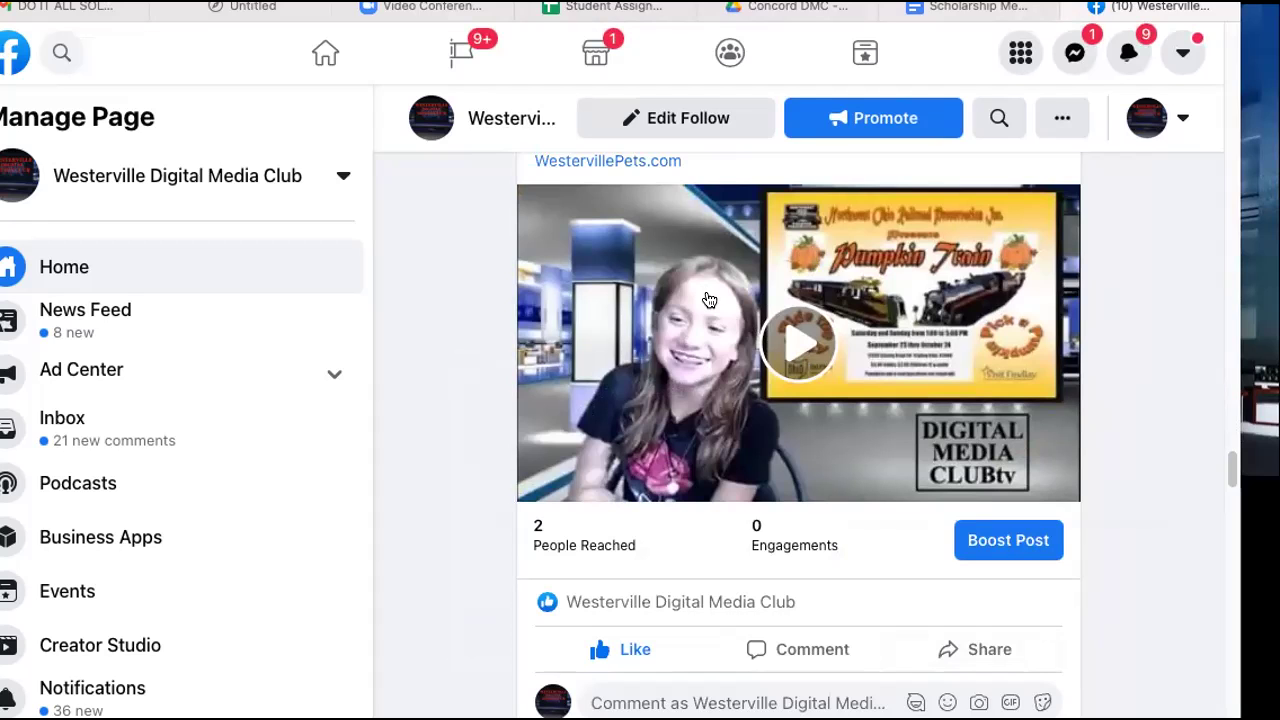
scroll(603, 338, up, 4)
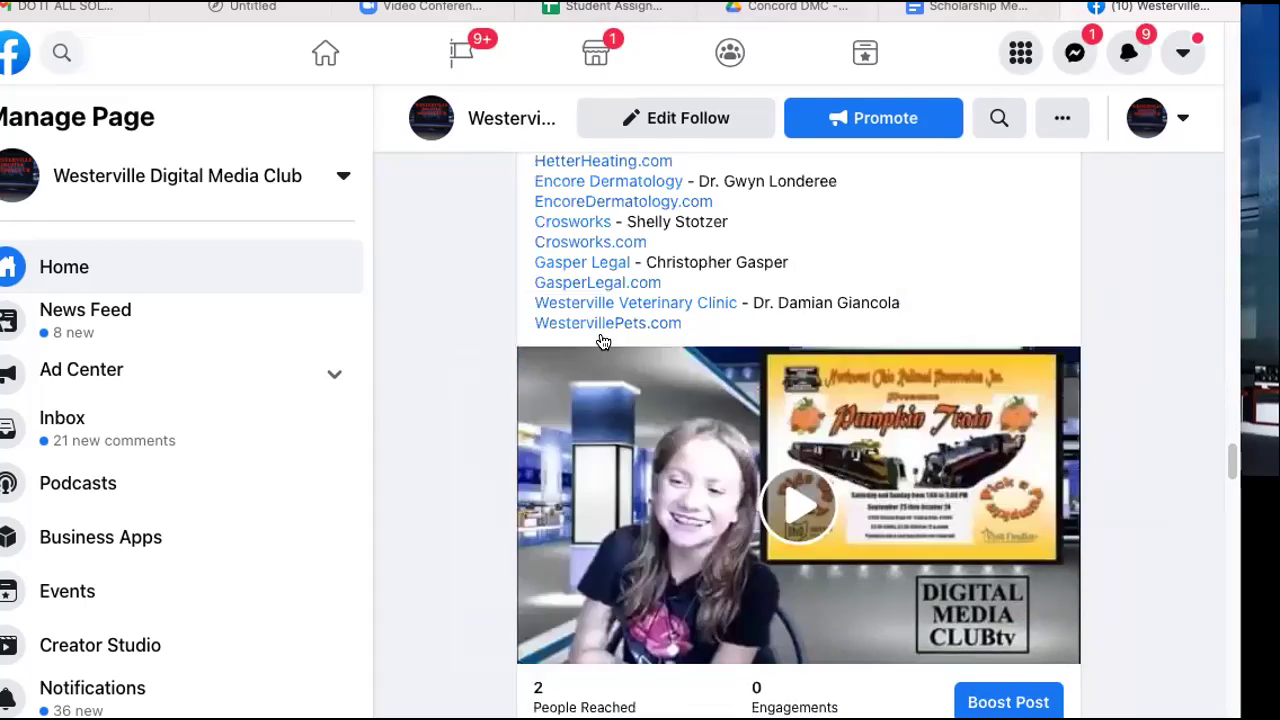
scroll(603, 340, down, 2)
- Search Facebook for the student host's show named in the Pumpkin Train post and open that show's page
scroll(603, 340, up, 10)
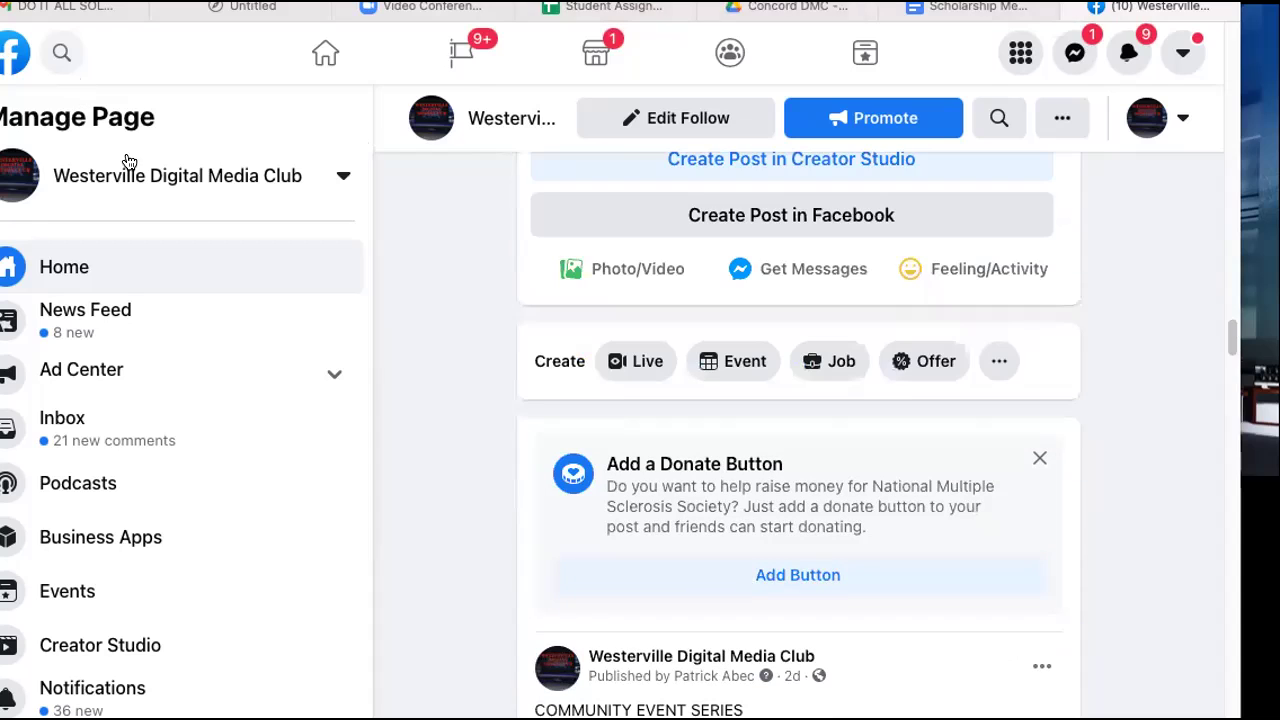
click(61, 53)
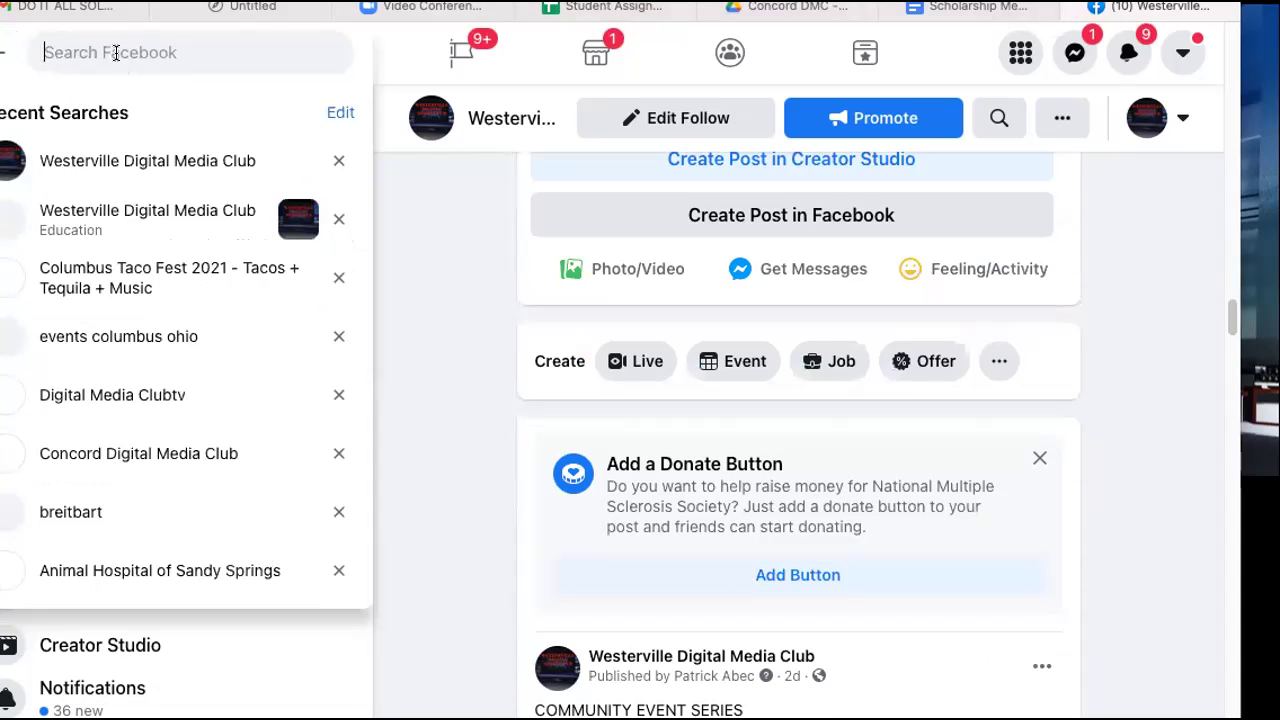
text(the kucia)
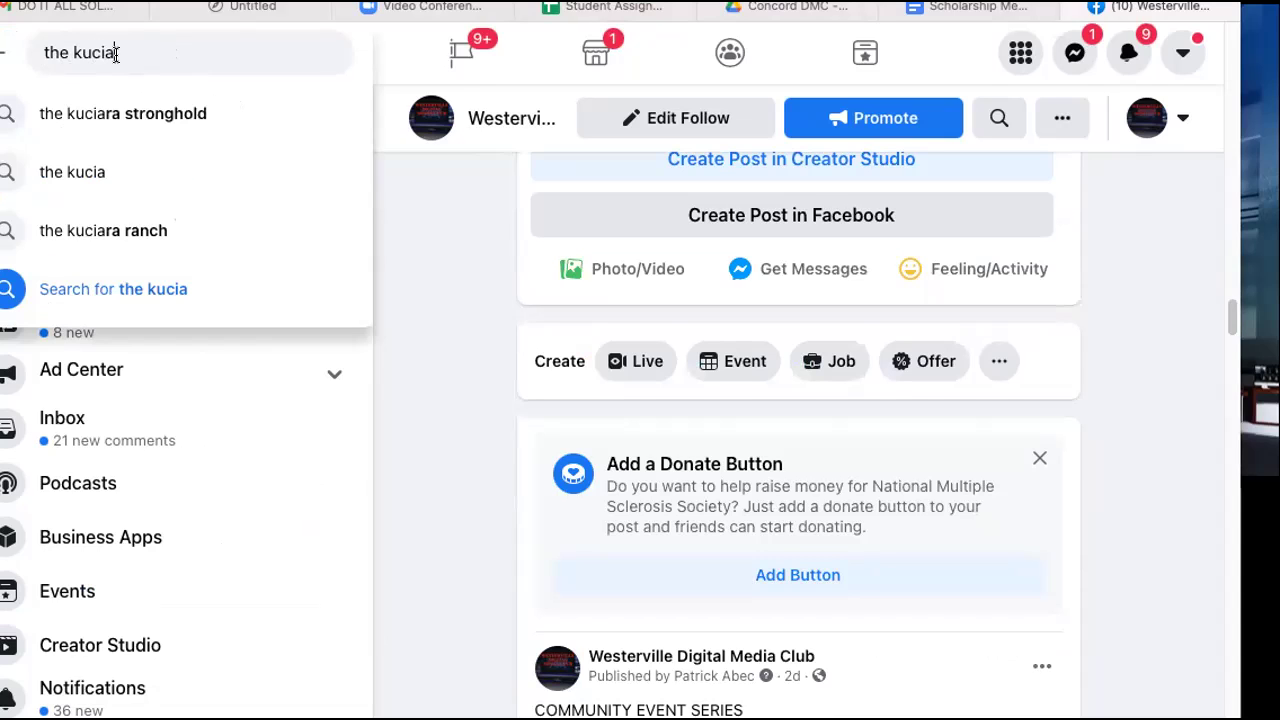
drag(118, 50, 76, 48)
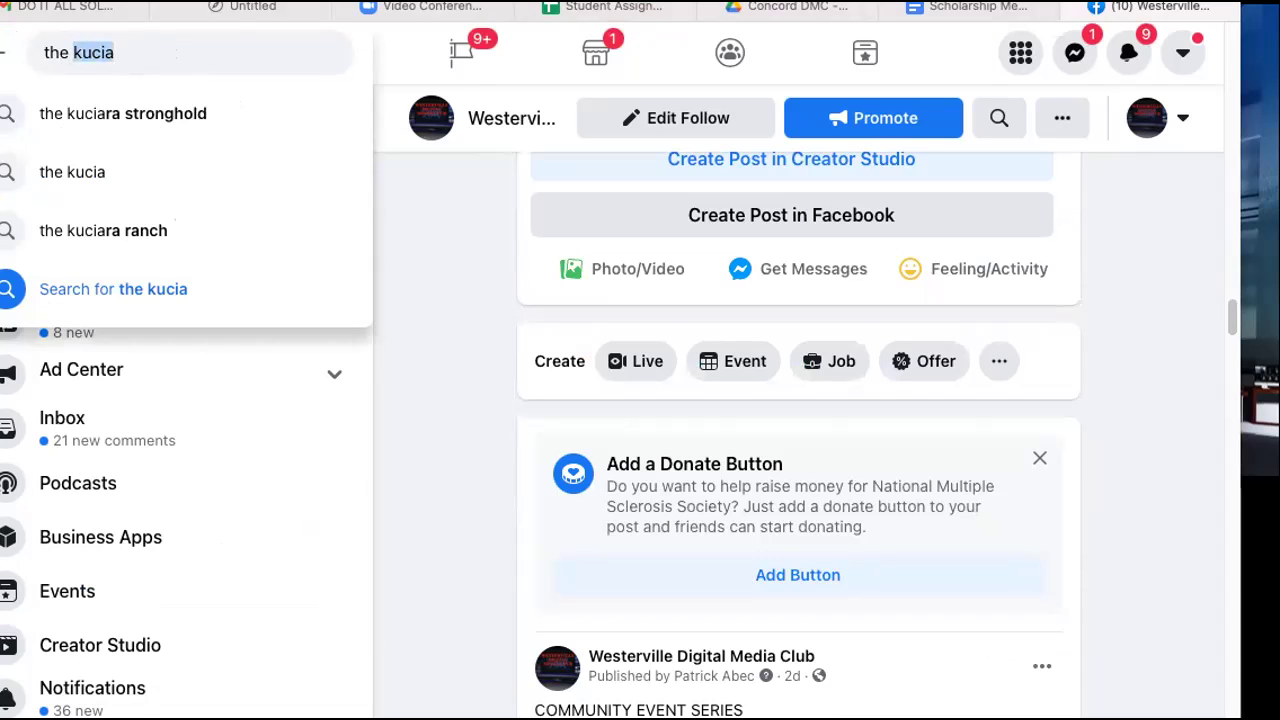
text(luc)
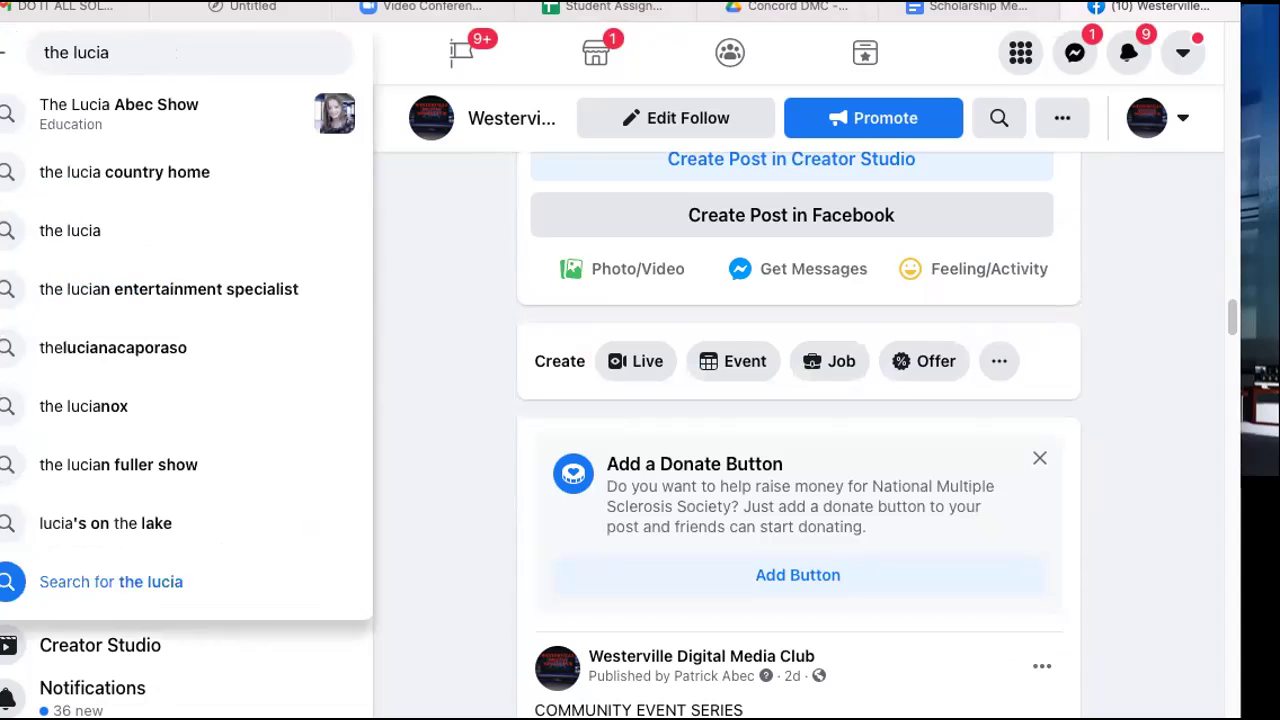
click(391, 138)
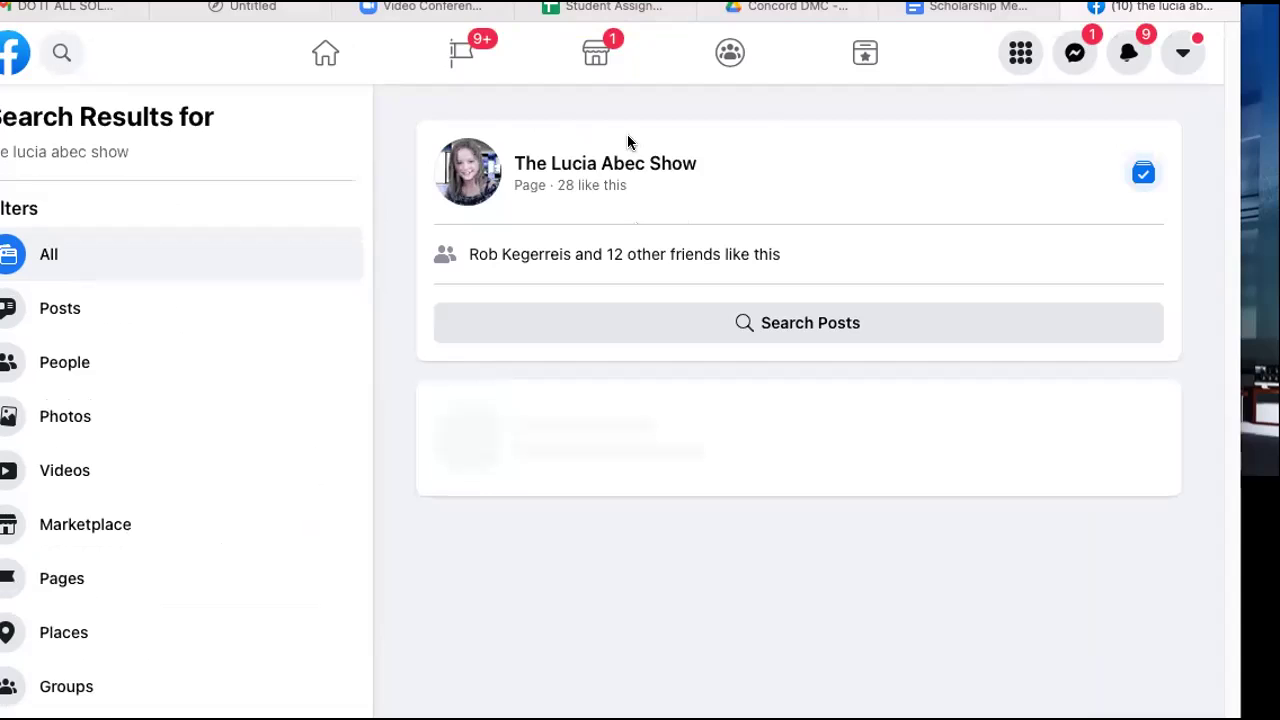
click(673, 172)
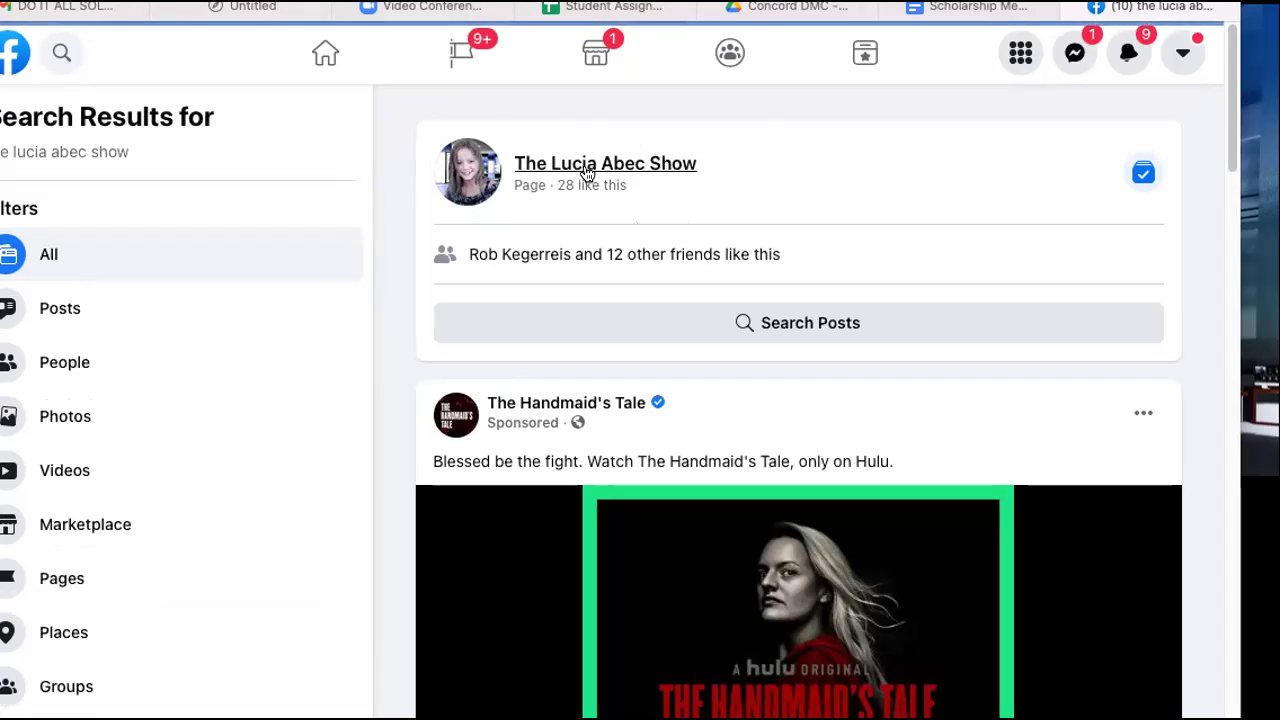
- Look through the show page's About details, videos and shared episode posts, and return to the page header
scroll(661, 233, down, 10)
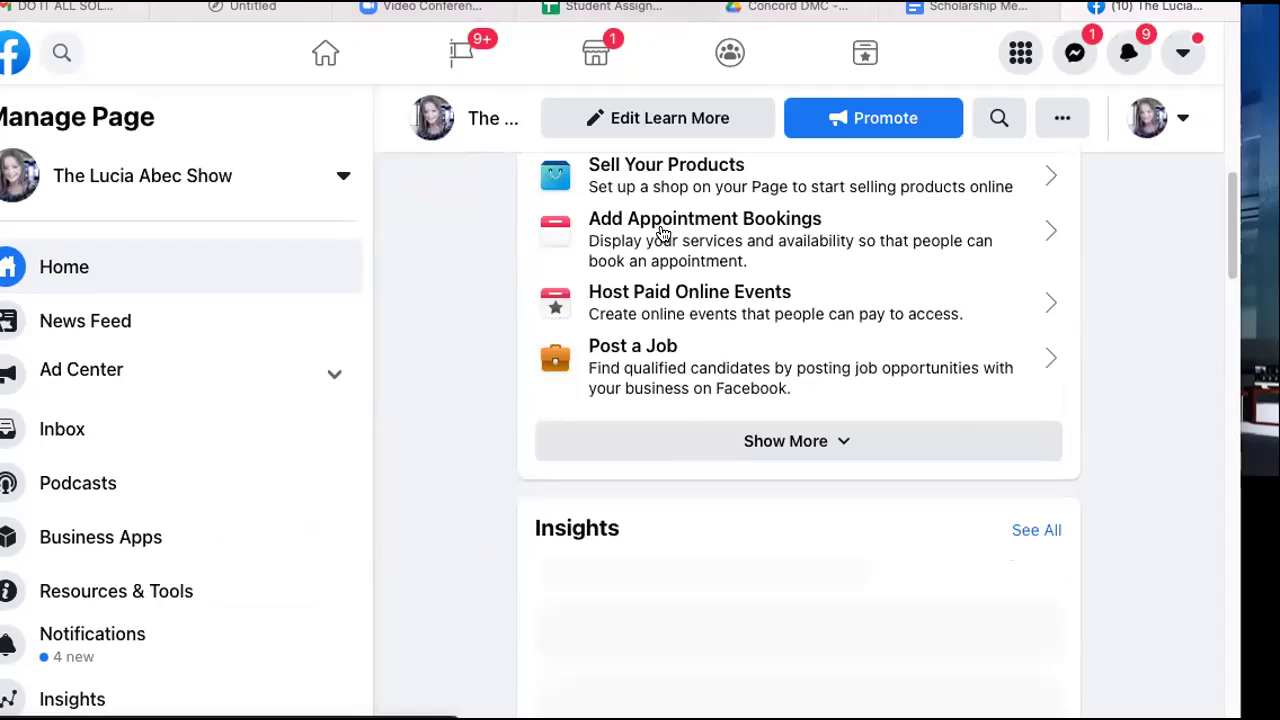
scroll(747, 344, down, 5)
scroll(745, 345, down, 10)
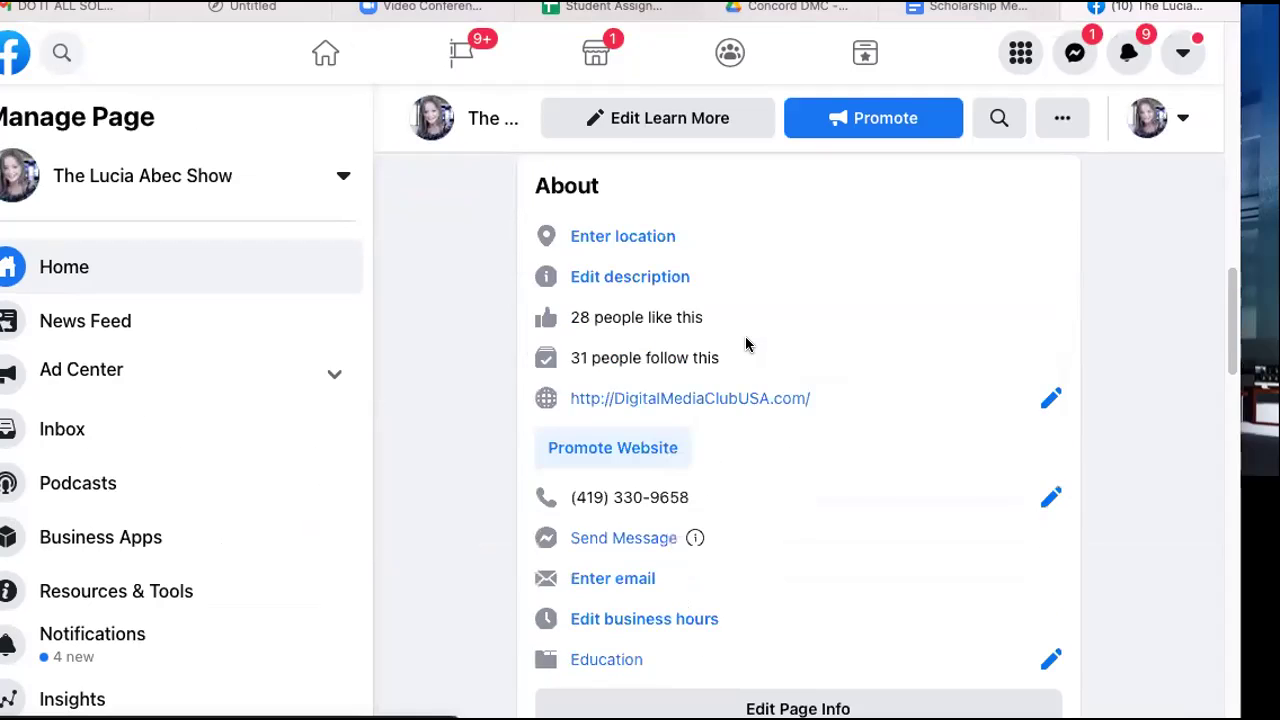
scroll(745, 345, down, 10)
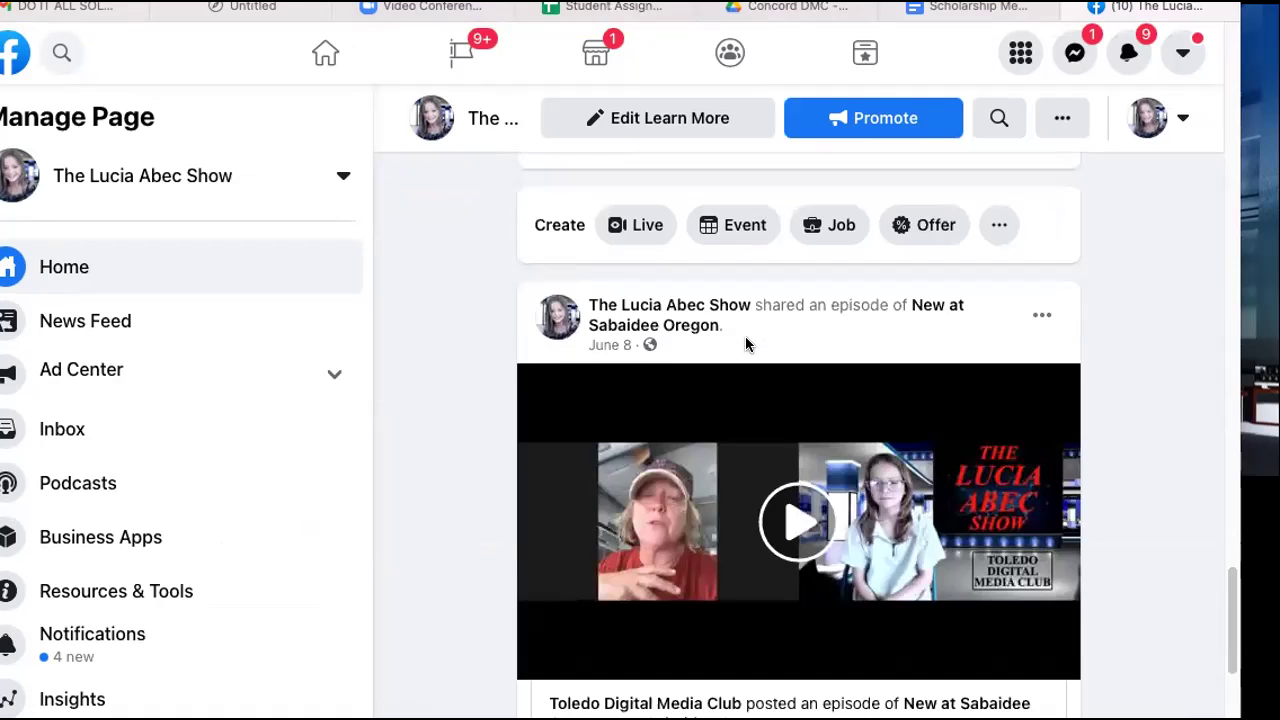
scroll(745, 345, down, 8)
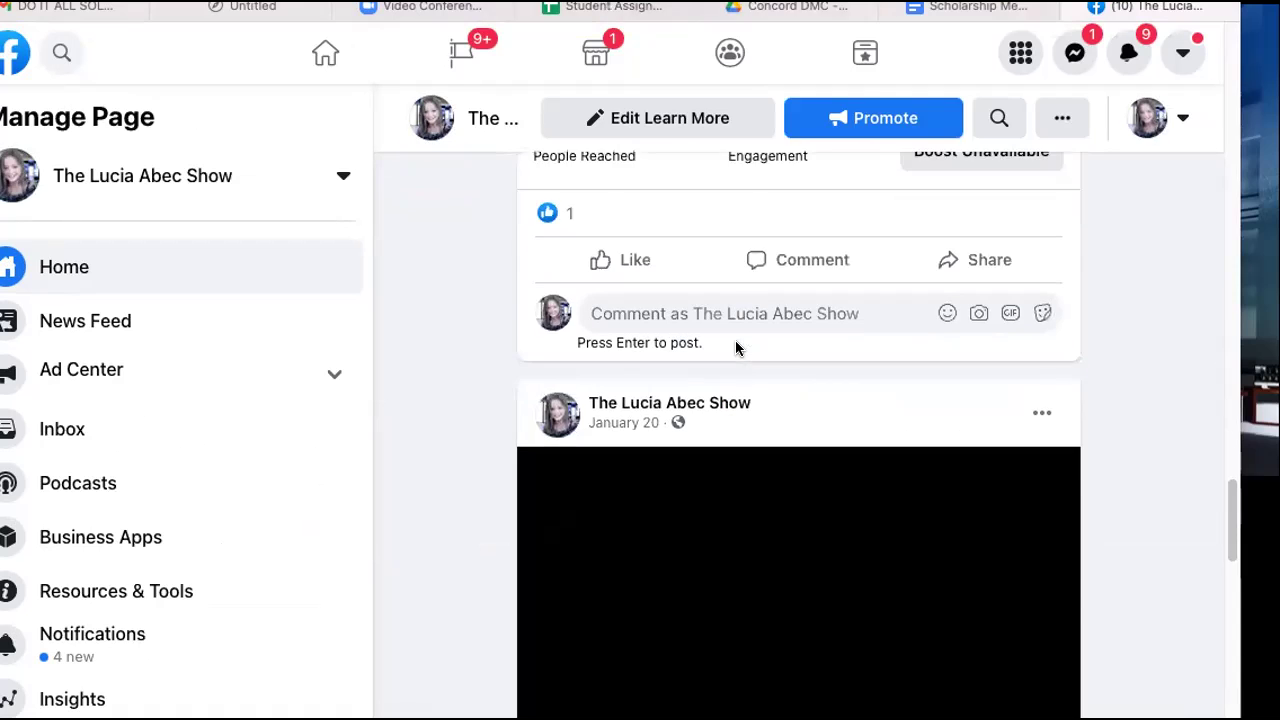
scroll(735, 347, down, 3)
scroll(735, 347, down, 8)
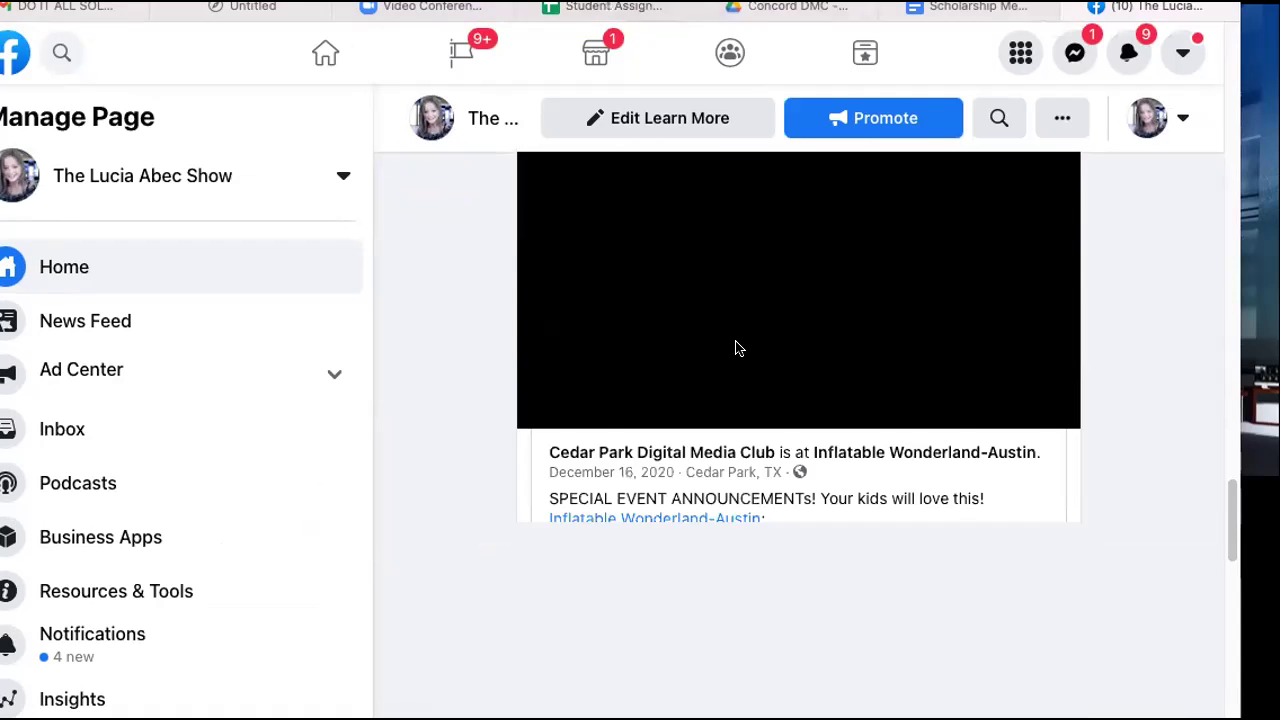
scroll(735, 347, down, 8)
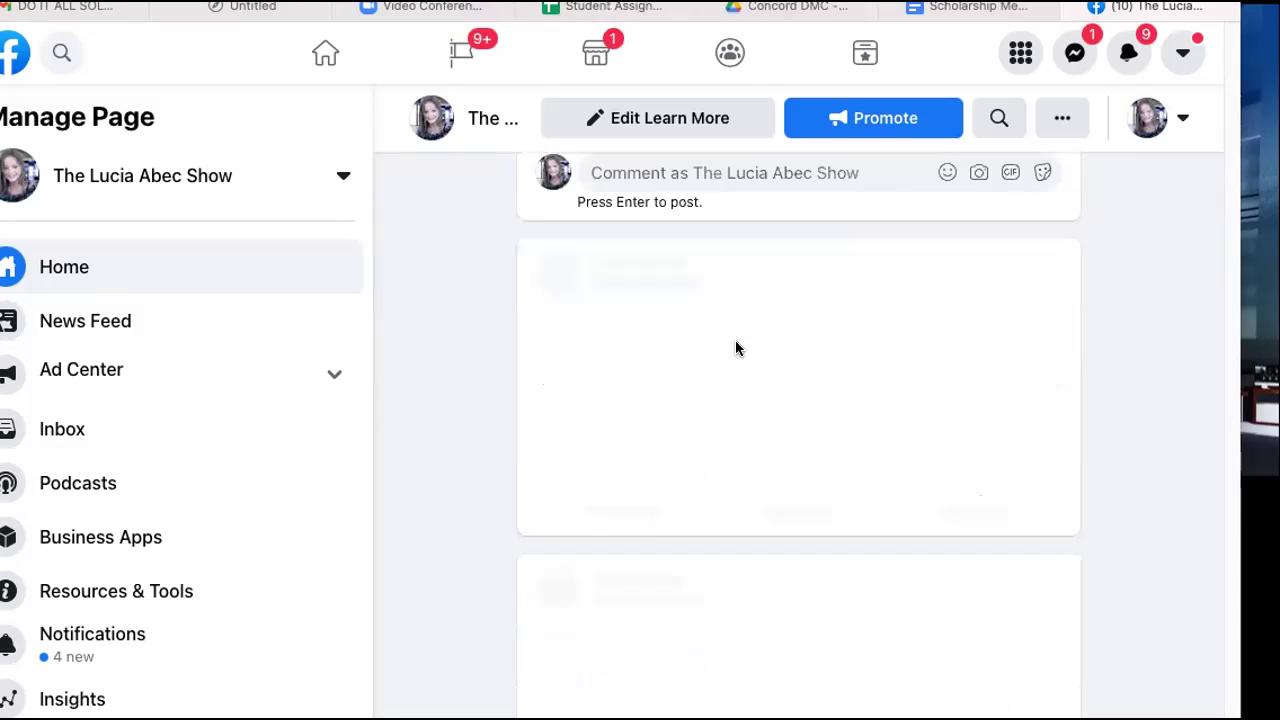
scroll(737, 349, down, 3)
scroll(795, 446, down, 7)
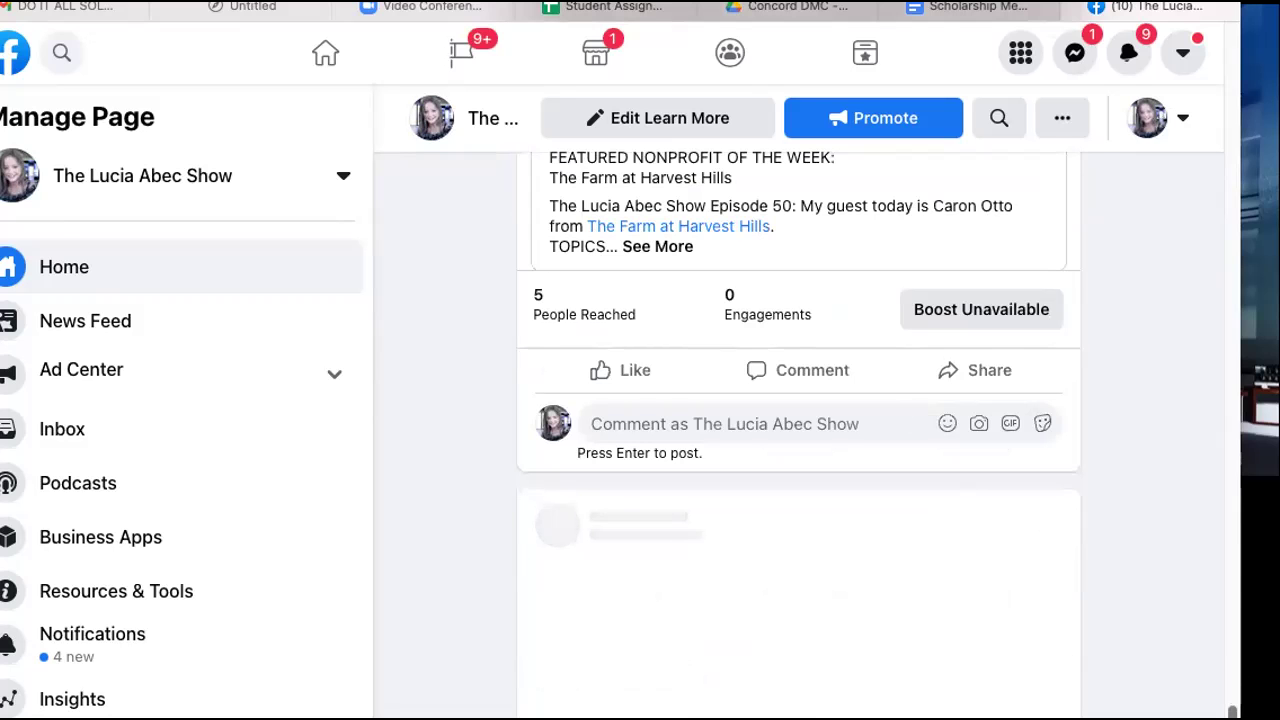
scroll(846, 418, up, 10)
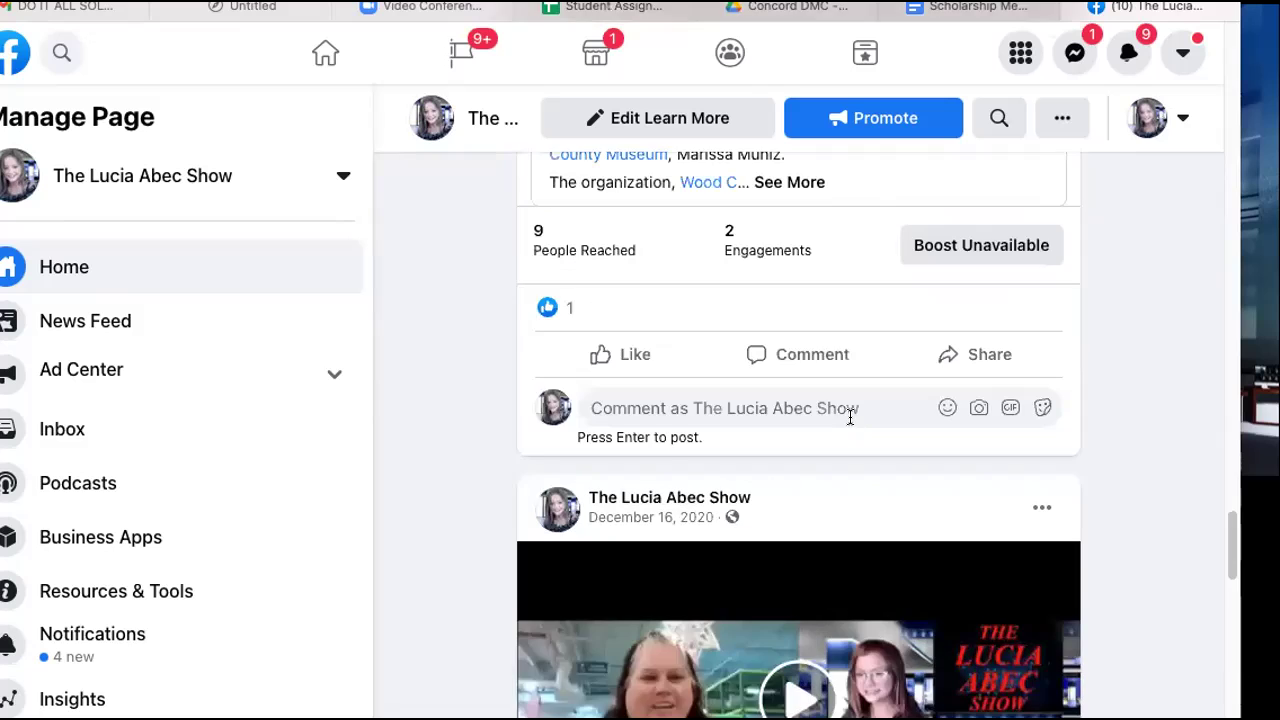
scroll(850, 418, up, 10)
scroll(850, 420, up, 5)
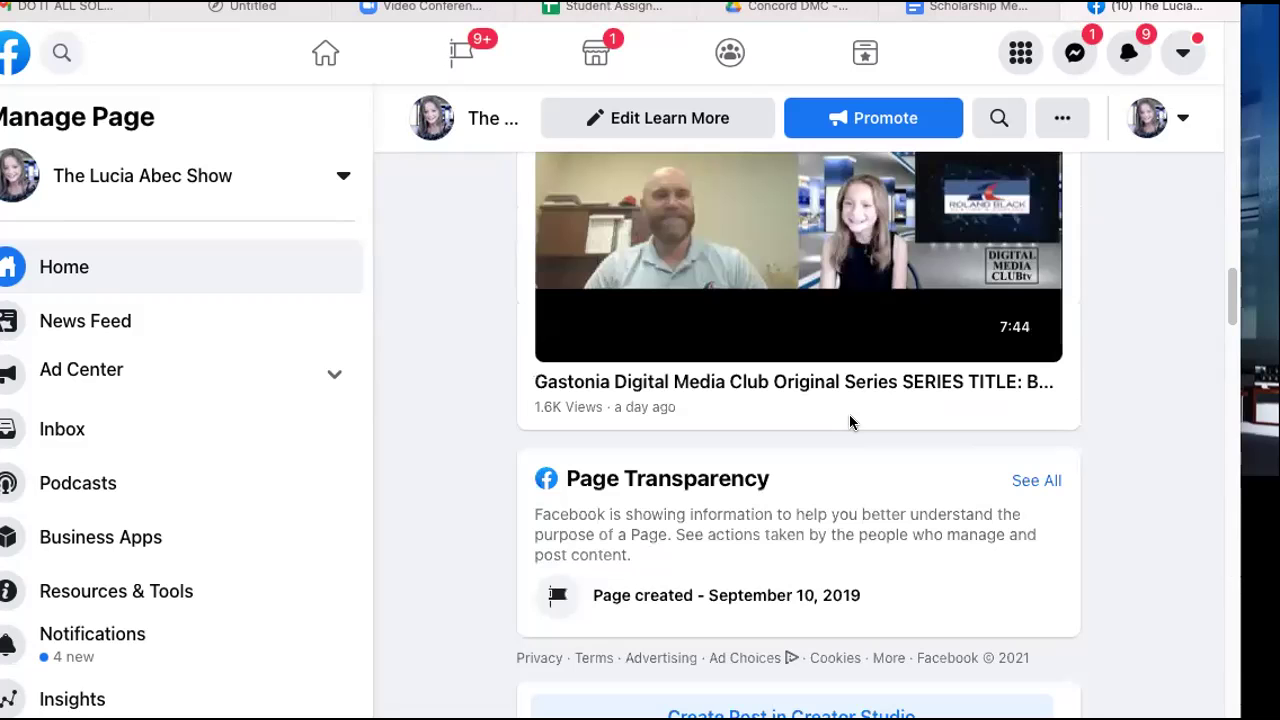
scroll(850, 422, up, 15)
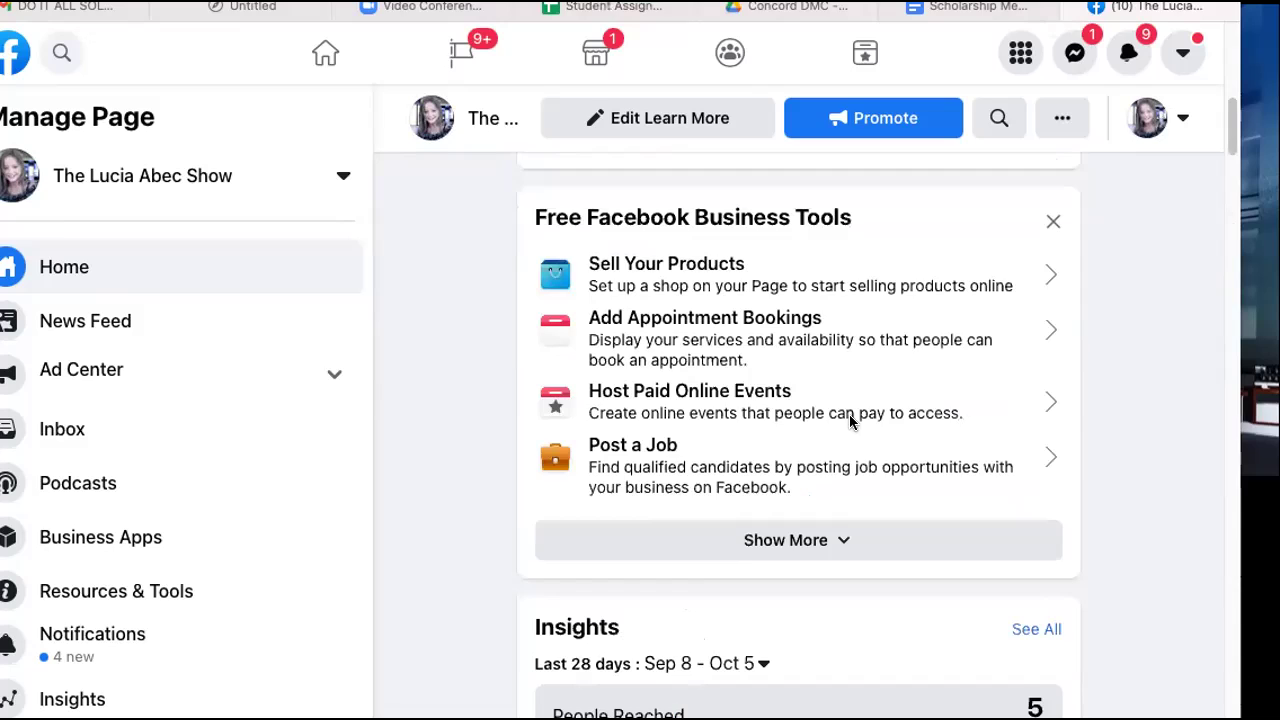
scroll(846, 422, up, 10)
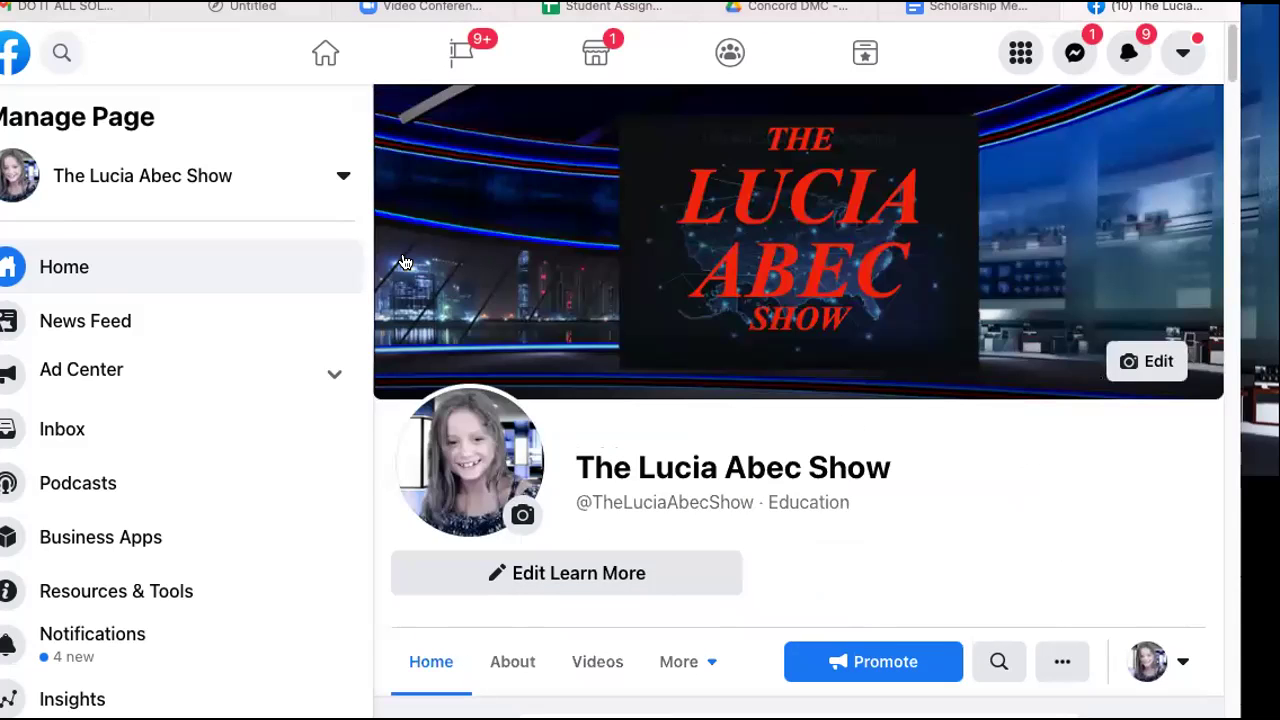